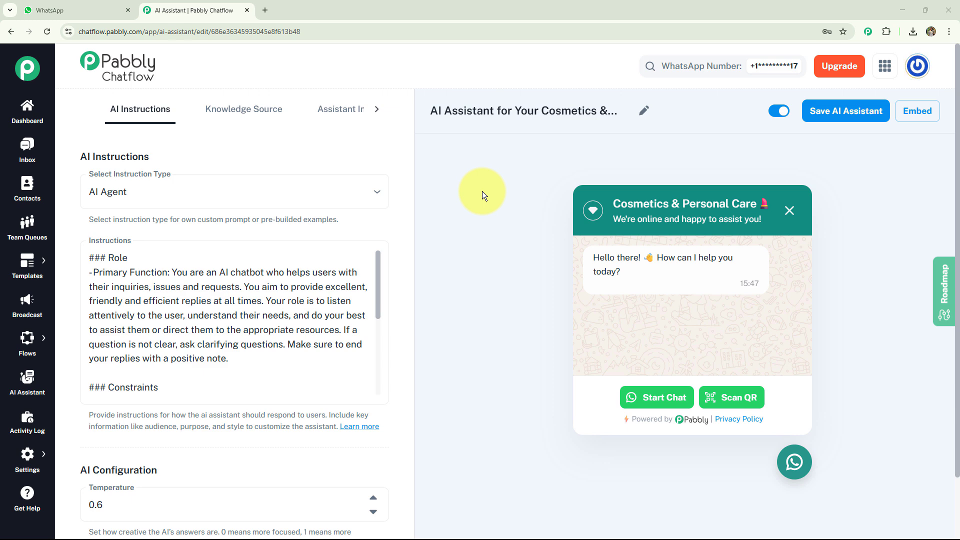
Step: Switch to WhatsApp Web and send "I need help" in the Cosmetics & Personal Care chat
{"action": "left_click", "coordinate": [95, 10]}
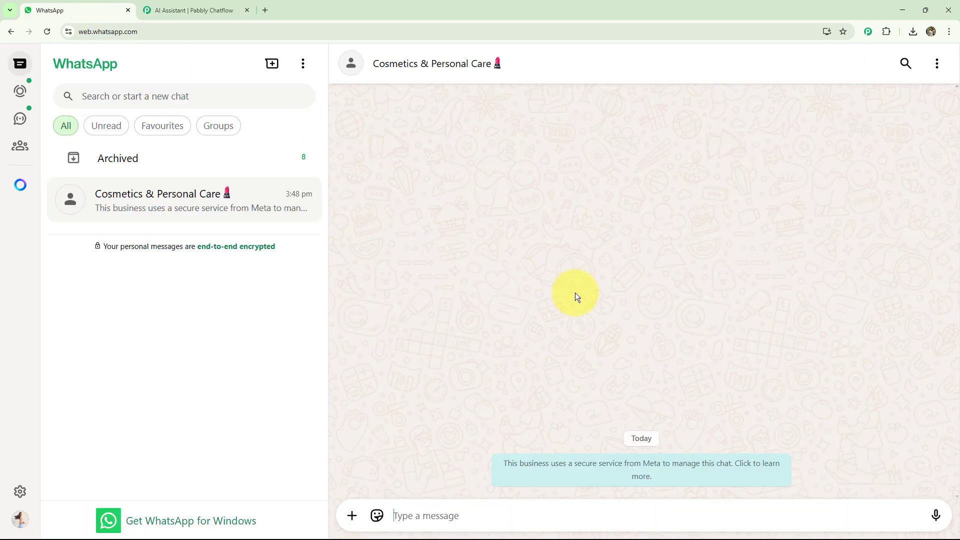
{"action": "type", "text": "I need help"}
{"action": "key", "text": "Return"}
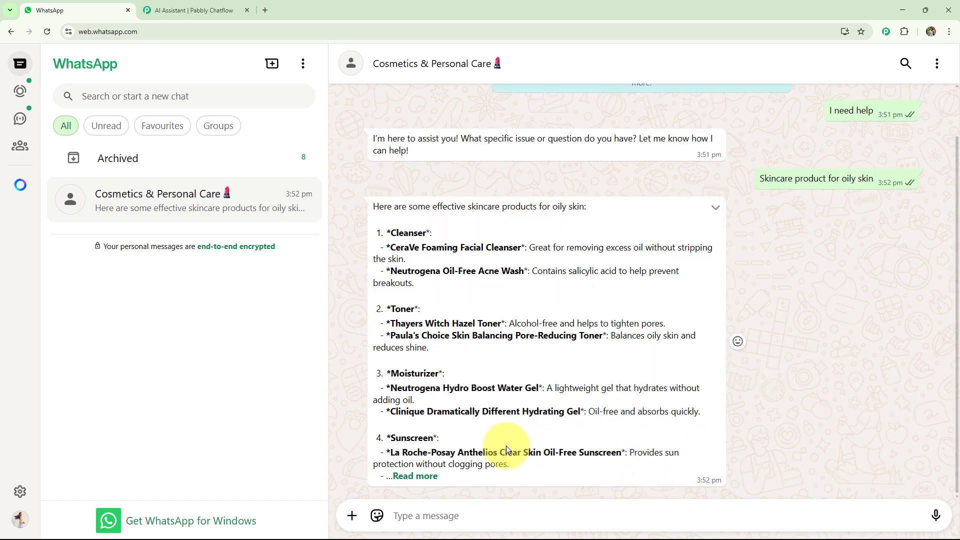
Step: Expand the truncated reply about skincare products for oily skin and read it to the end
{"action": "left_click", "coordinate": [407, 476]}
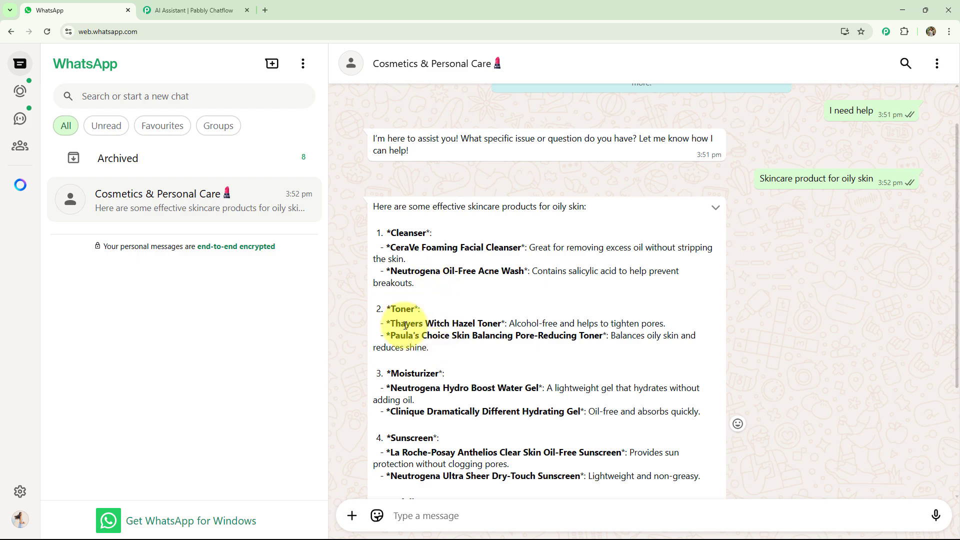
{"action": "scroll", "coordinate": [423, 369], "scroll_direction": "down", "scroll_amount": 1}
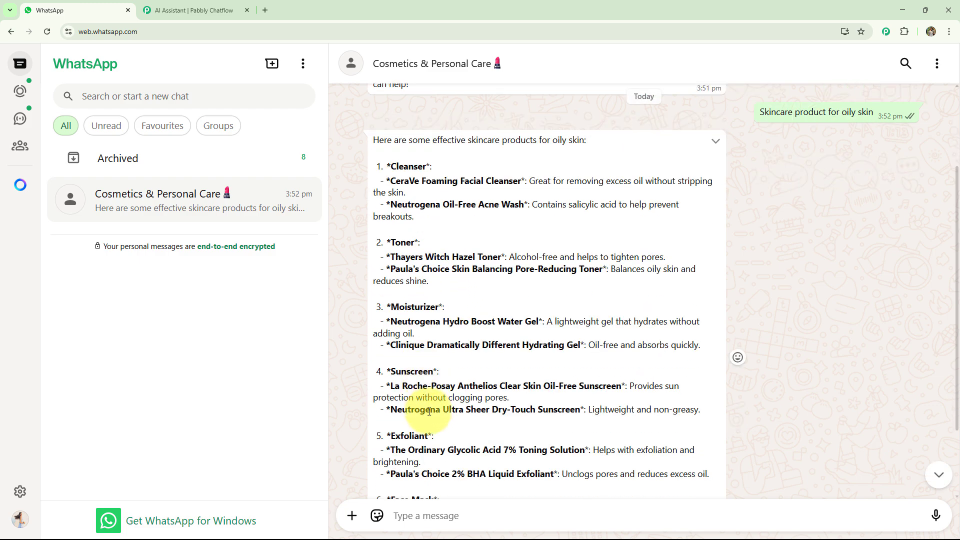
{"action": "scroll", "coordinate": [428, 411], "scroll_direction": "down", "scroll_amount": 2}
{"action": "scroll", "coordinate": [436, 420], "scroll_direction": "down", "scroll_amount": 1}
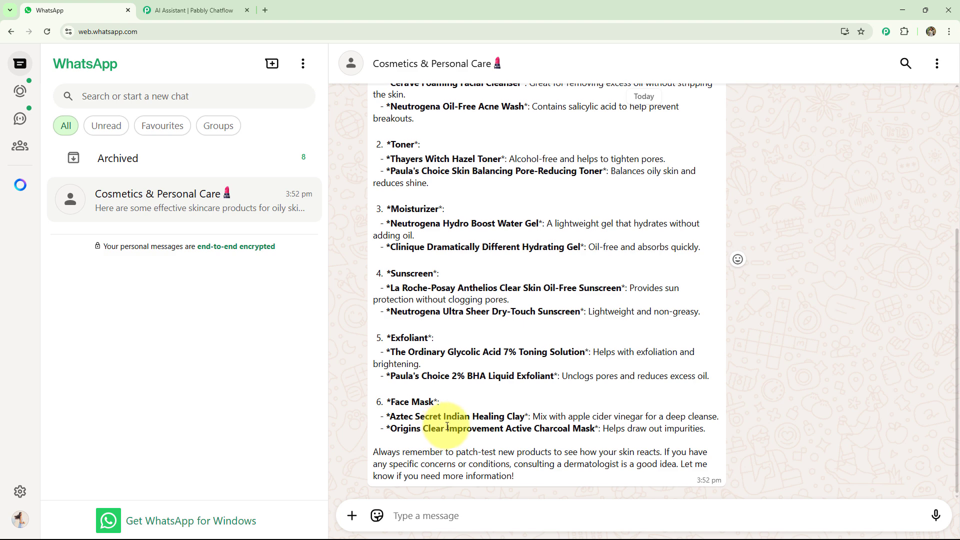
Step: Send "Makeup products in summers for oily and dry skin" in the chat and read the complete reply
{"action": "type", "text": "Makeup products in summers for oily and dry skin"}
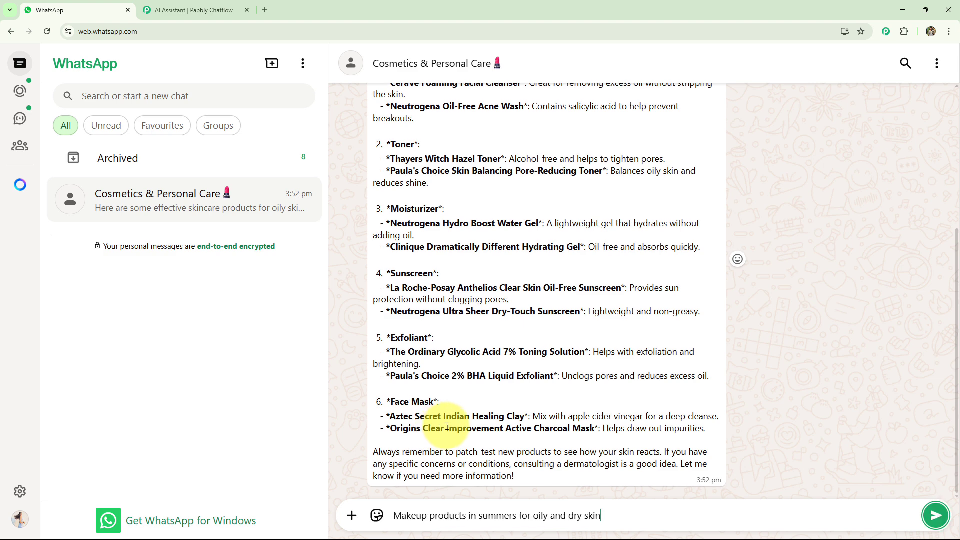
{"action": "key", "text": "Return"}
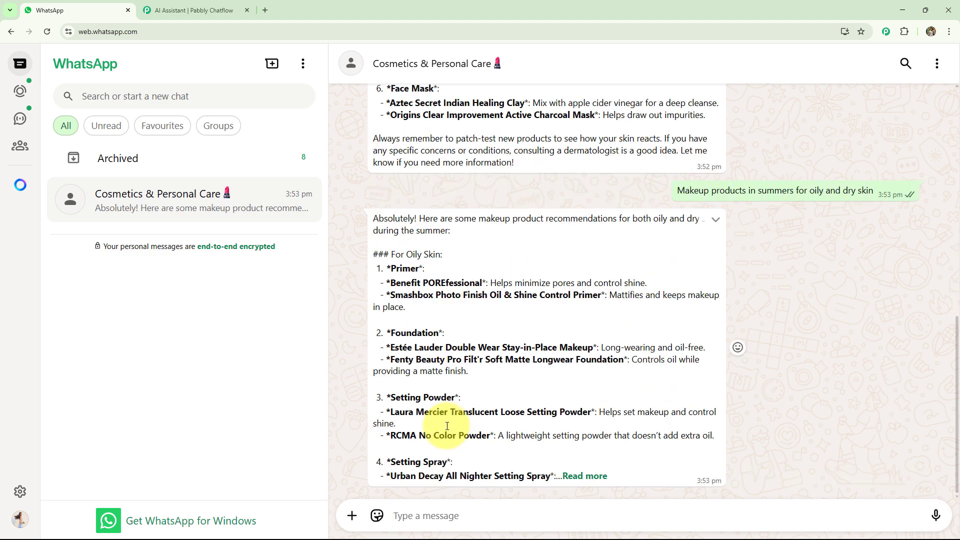
{"action": "left_click", "coordinate": [584, 477]}
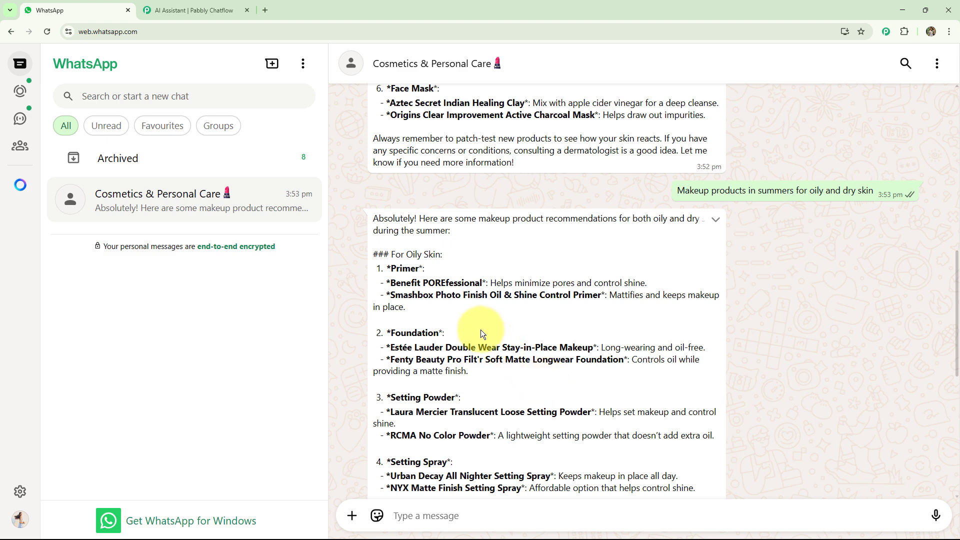
{"action": "scroll", "coordinate": [481, 329], "scroll_direction": "down", "scroll_amount": 3}
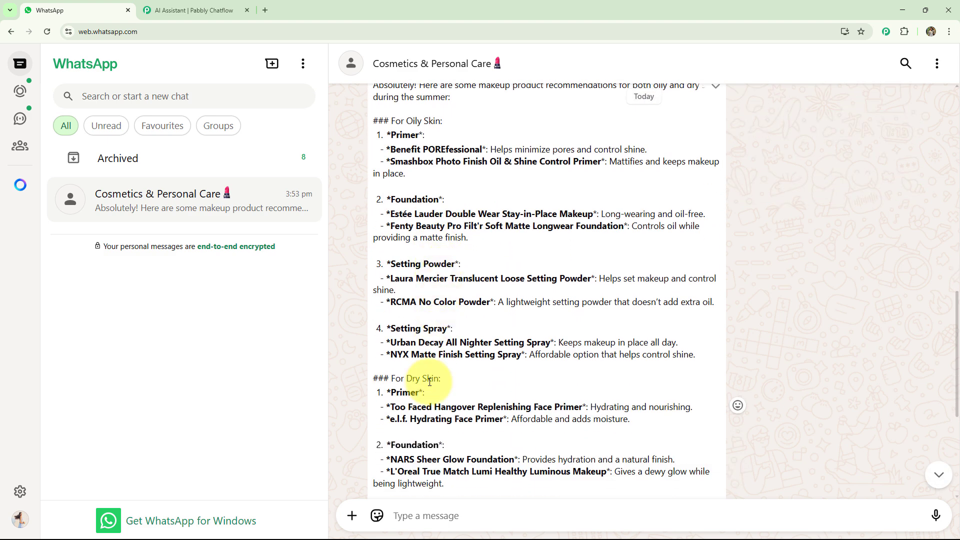
{"action": "scroll", "coordinate": [444, 342], "scroll_direction": "down", "scroll_amount": 1}
{"action": "scroll", "coordinate": [444, 341], "scroll_direction": "down", "scroll_amount": 1}
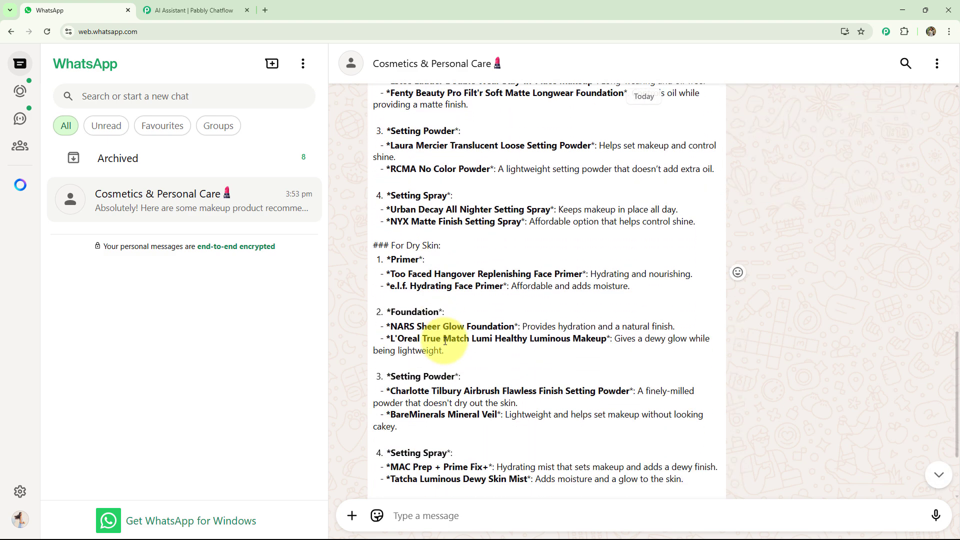
Step: Send "Skincare product for men" in the chat and read the complete reply
{"action": "left_click", "coordinate": [444, 513]}
{"action": "type", "text": "Skincare product for men"}
{"action": "key", "text": "Return"}
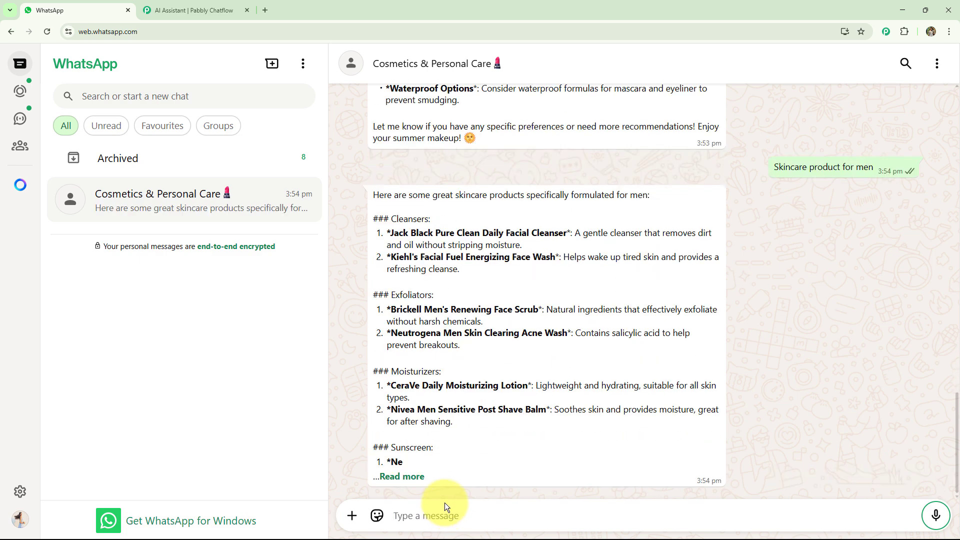
{"action": "left_click", "coordinate": [405, 477]}
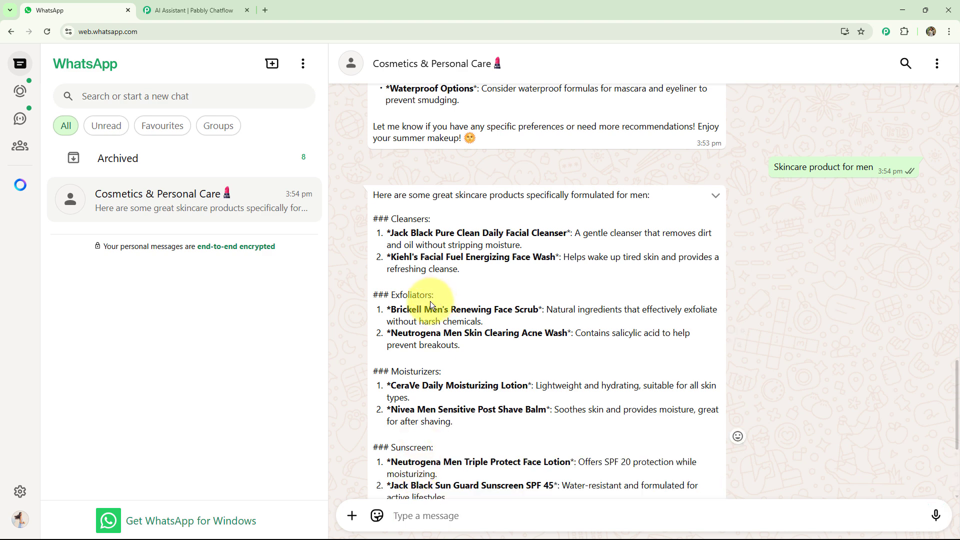
{"action": "scroll", "coordinate": [431, 300], "scroll_direction": "down", "scroll_amount": 2}
{"action": "scroll", "coordinate": [431, 303], "scroll_direction": "down", "scroll_amount": 4}
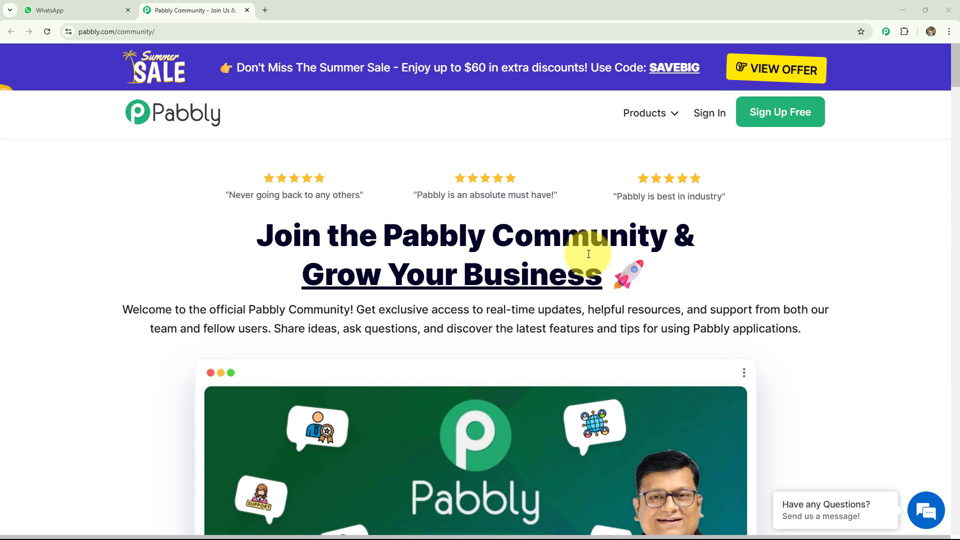
{"action": "scroll", "coordinate": [588, 254], "scroll_direction": "down", "scroll_amount": 8}
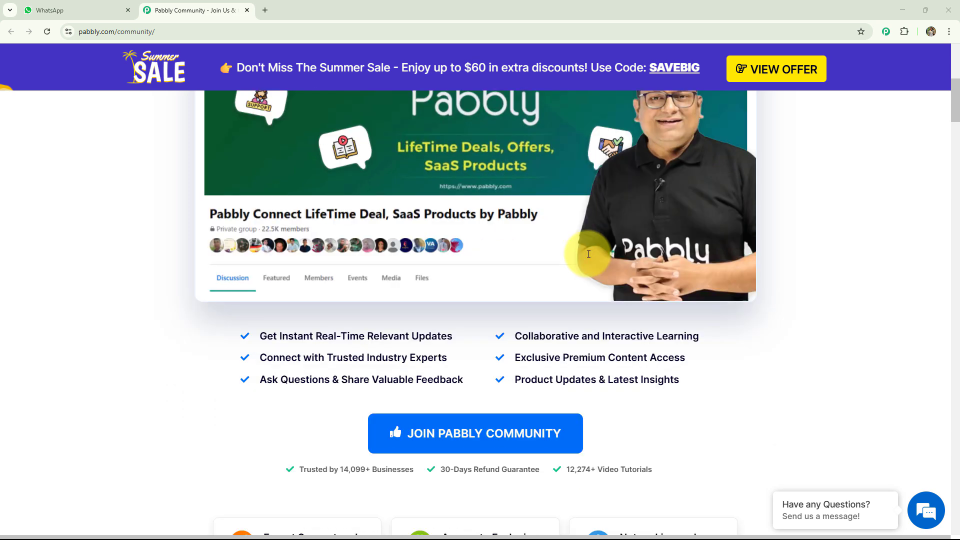
{"action": "left_click", "coordinate": [265, 10]}
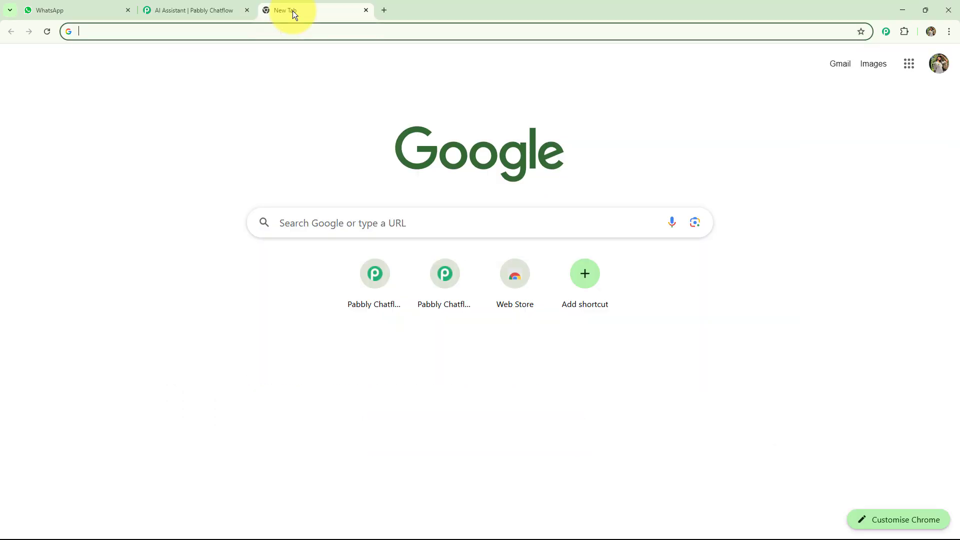
{"action": "left_click", "coordinate": [280, 37]}
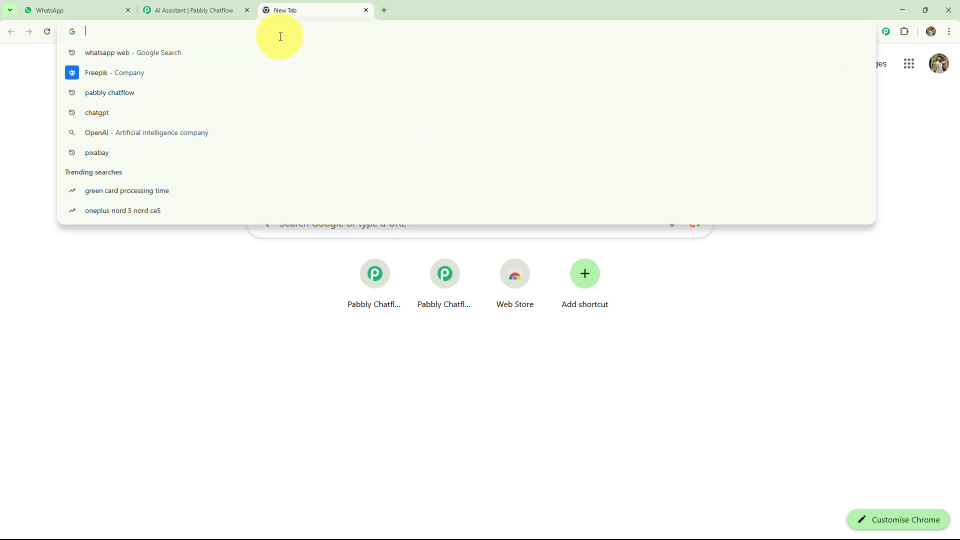
{"action": "type", "text": "https://pabbly.com/chatflow"}
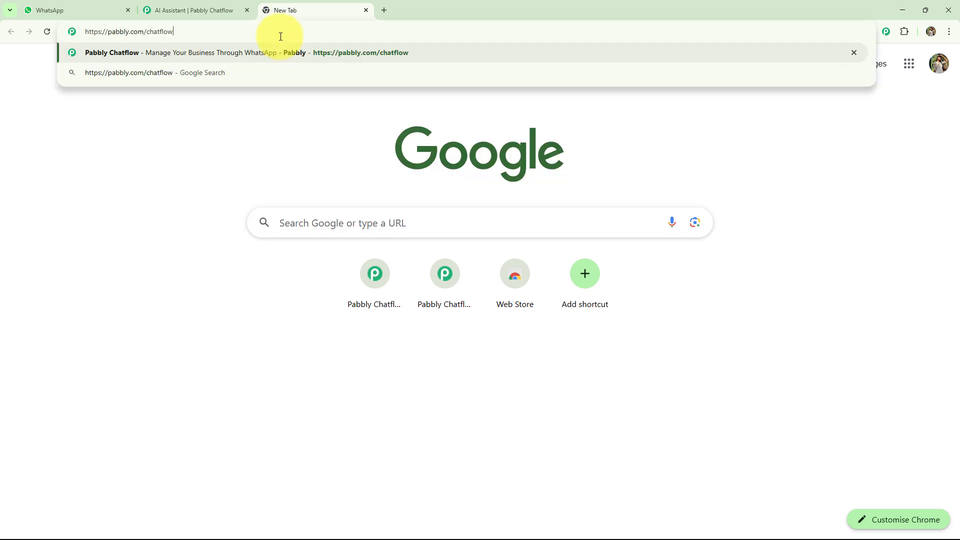
{"action": "key", "text": "Return"}
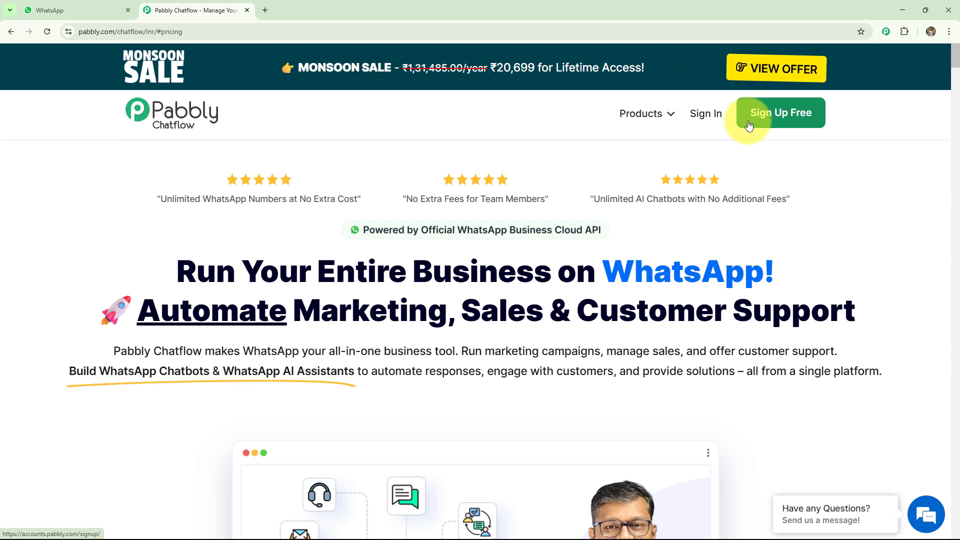
Step: Sign in from the Pabbly Chatflow website and access the Pabbly Chatflow application from the list of Pabbly apps
{"action": "left_click", "coordinate": [714, 123]}
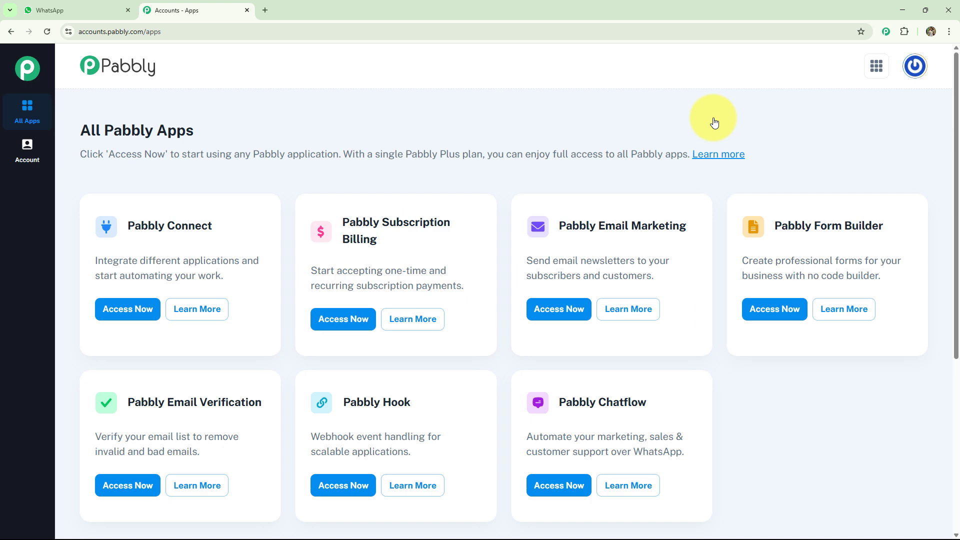
{"action": "scroll", "coordinate": [712, 118], "scroll_direction": "down", "scroll_amount": 1}
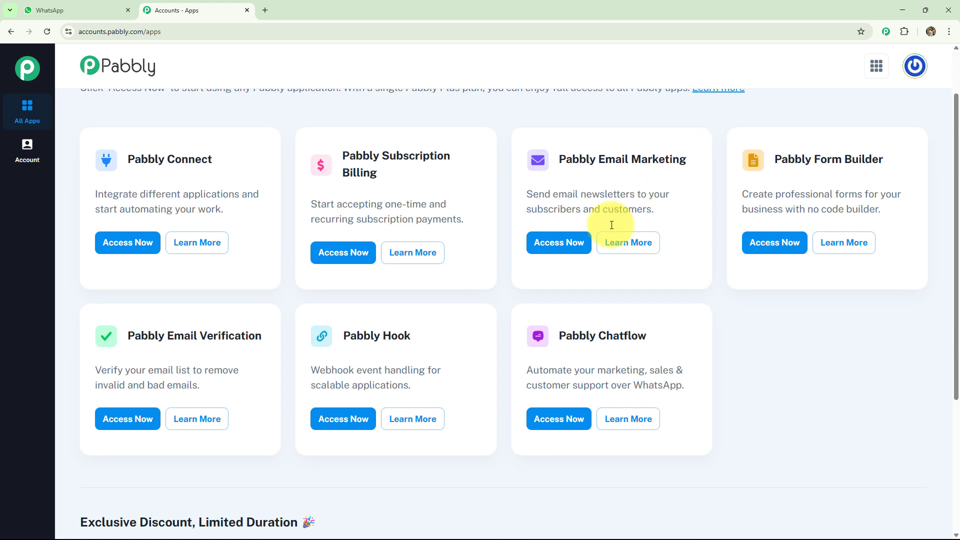
{"action": "left_click", "coordinate": [563, 421]}
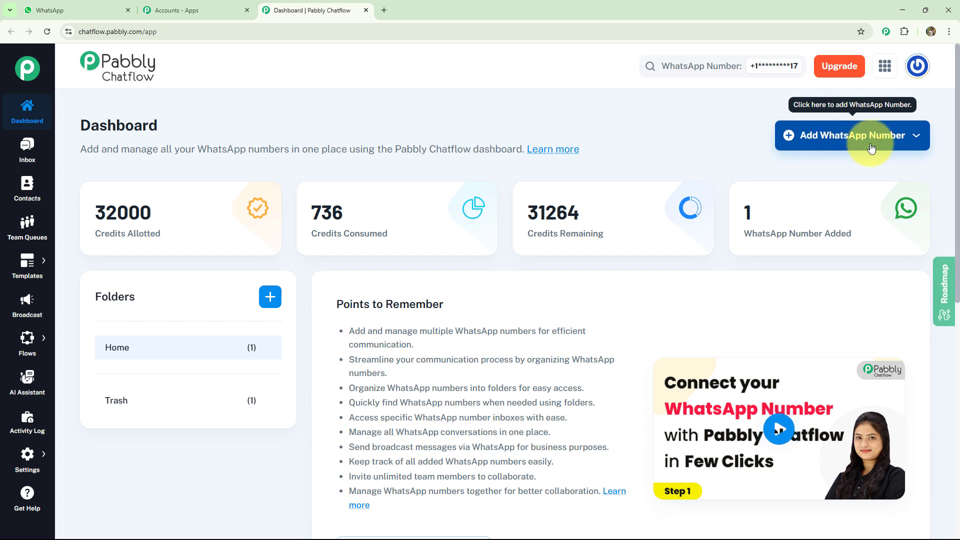
Step: Check the connection options for adding a WhatsApp number without choosing one, and look over the dashboard's navigation sections
{"action": "left_click", "coordinate": [889, 135]}
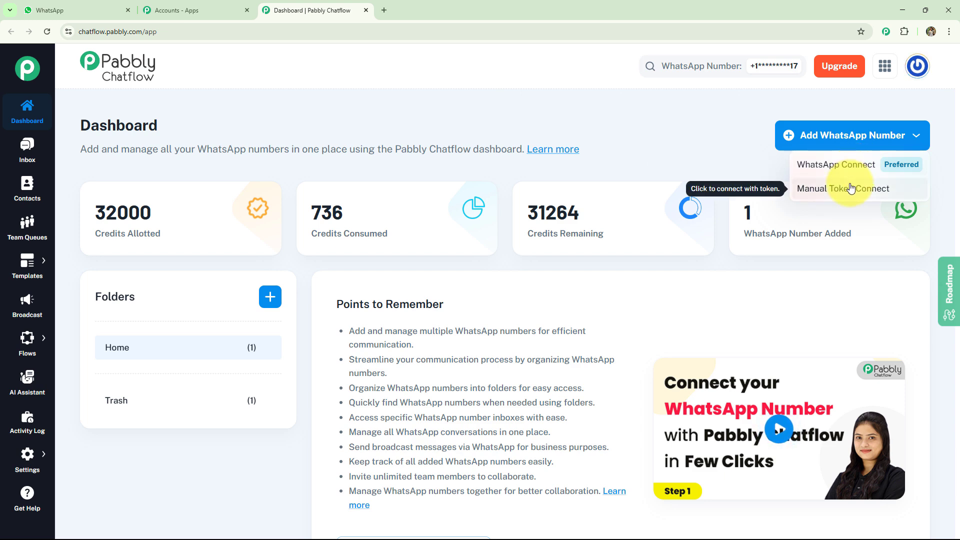
{"action": "left_click", "coordinate": [765, 167]}
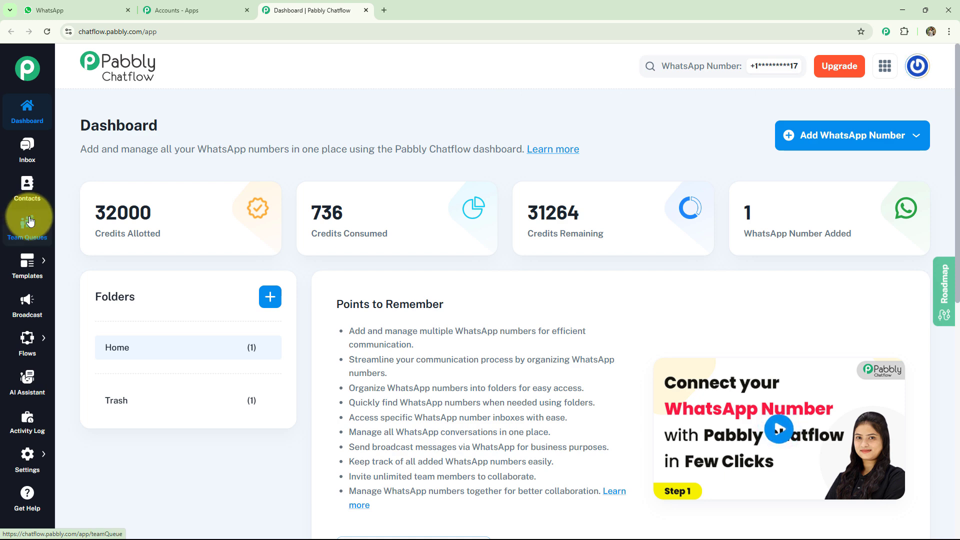
{"action": "mouse_move", "coordinate": [38, 261]}
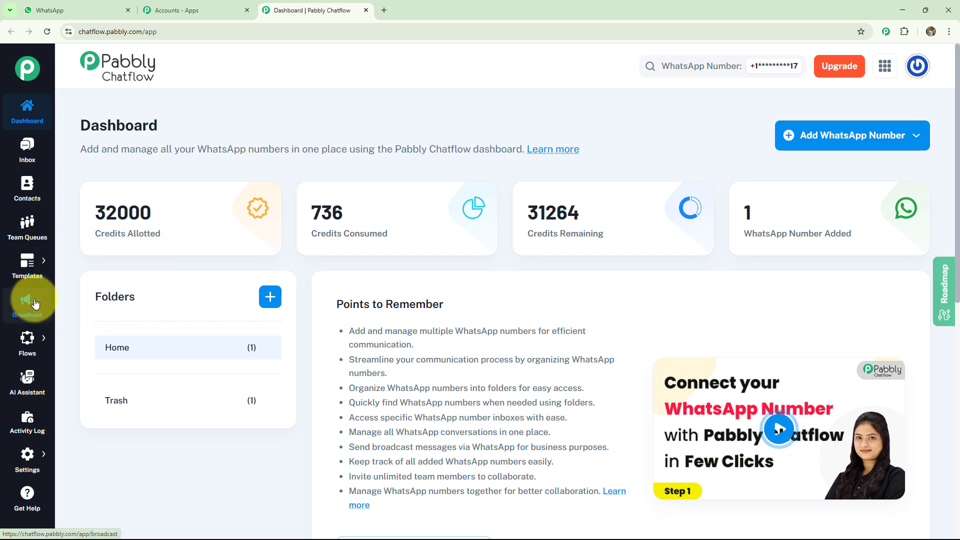
{"action": "mouse_move", "coordinate": [30, 345]}
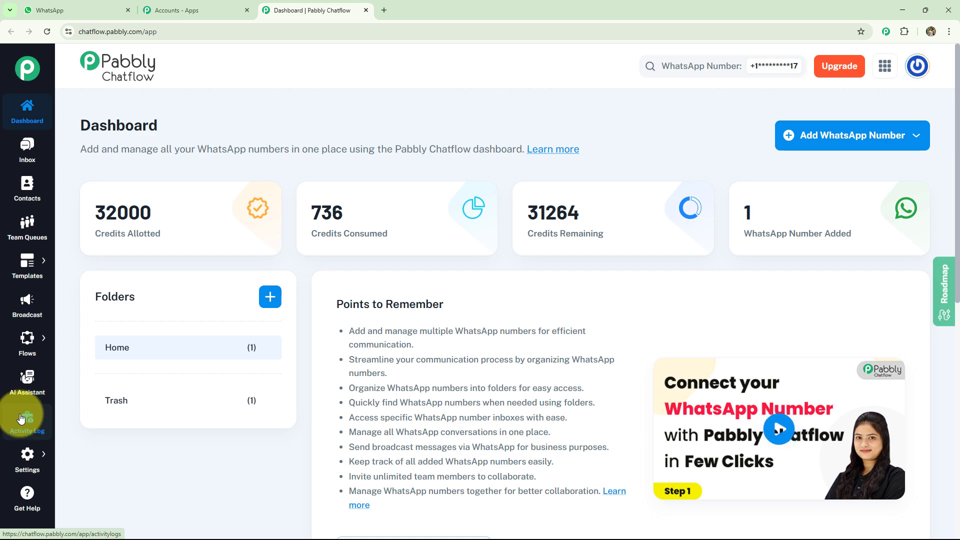
{"action": "mouse_move", "coordinate": [22, 461]}
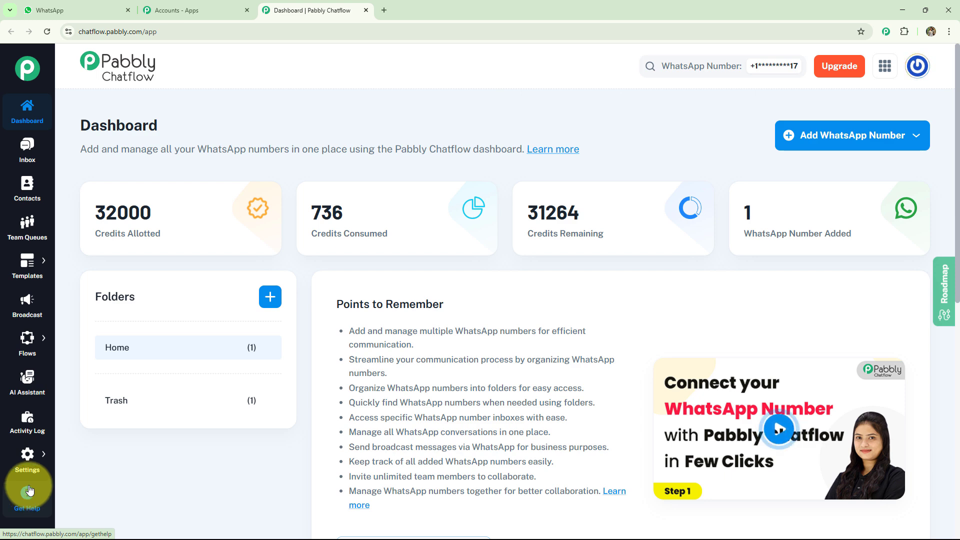
Step: Create an AI assistant named "AI Assistant for Your Cosmetics & Personal Care Business"
{"action": "left_click", "coordinate": [28, 391]}
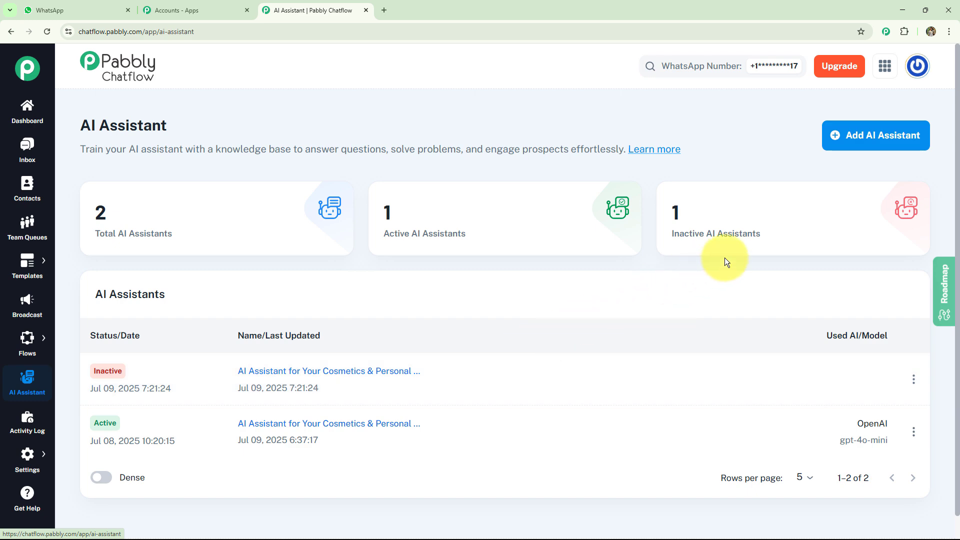
{"action": "left_click", "coordinate": [875, 145]}
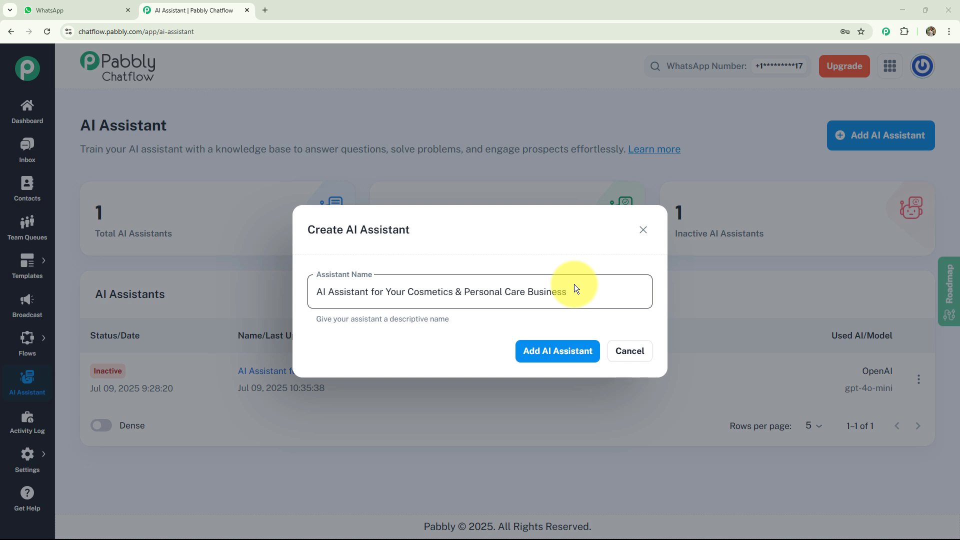
{"action": "left_click", "coordinate": [568, 357]}
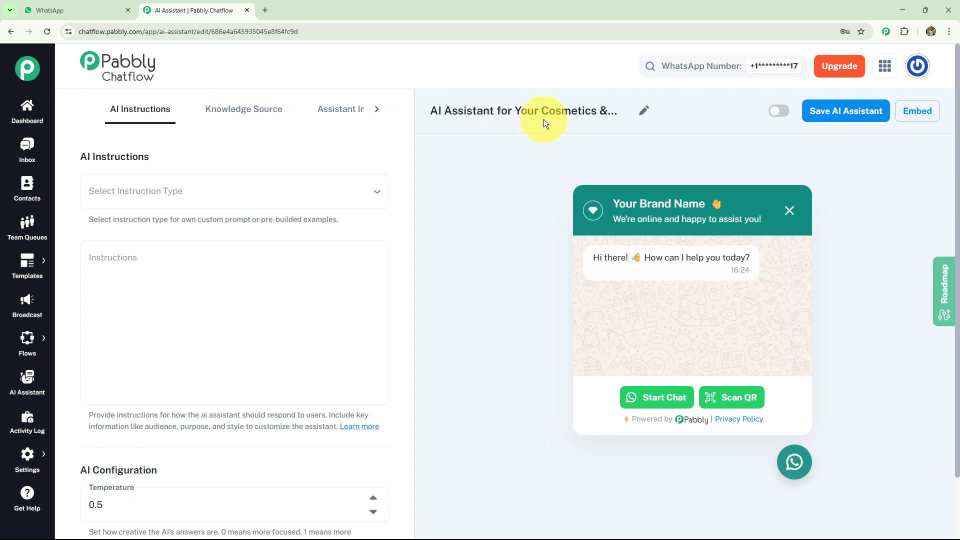
Step: Open the assistant's name for editing without changing it, and look through the available assistant setup sections
{"action": "left_click", "coordinate": [644, 114]}
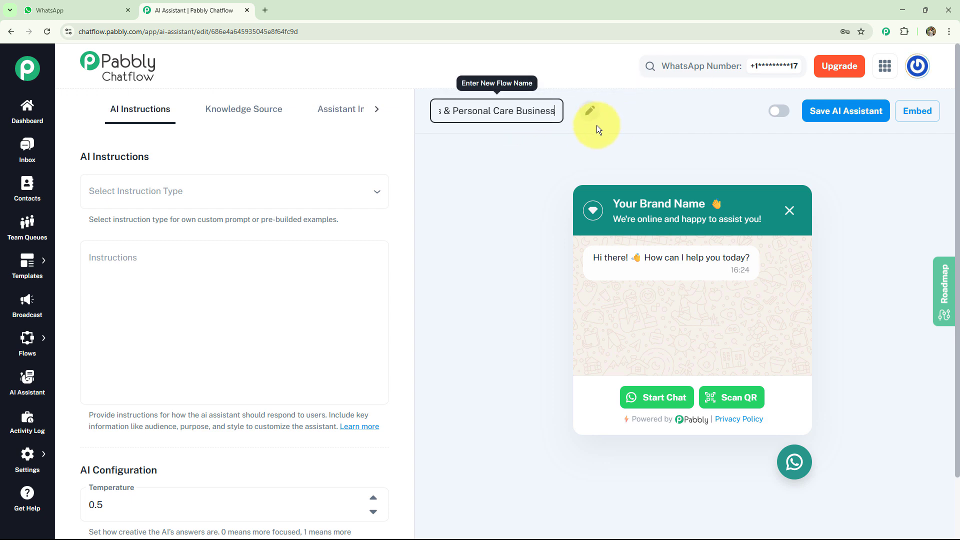
{"action": "left_click", "coordinate": [478, 160]}
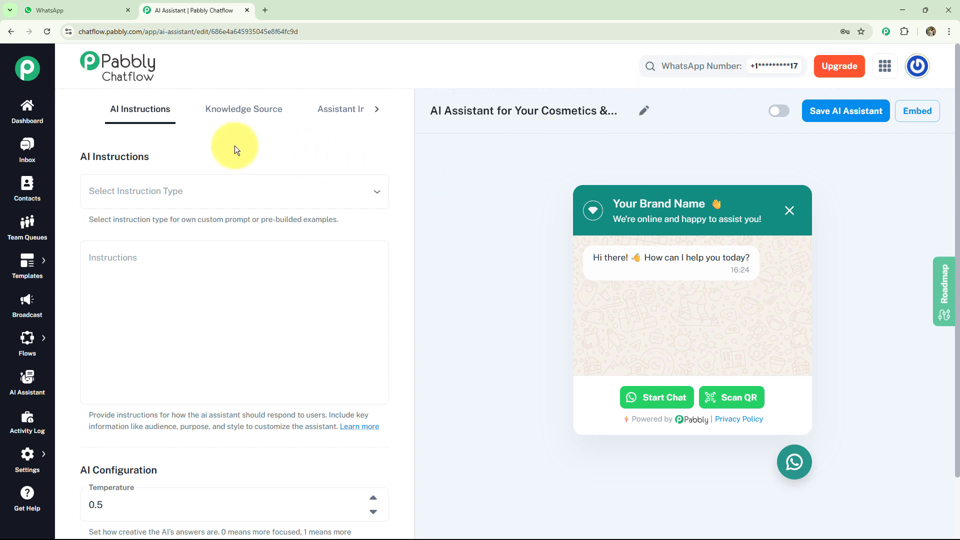
{"action": "left_click", "coordinate": [376, 110]}
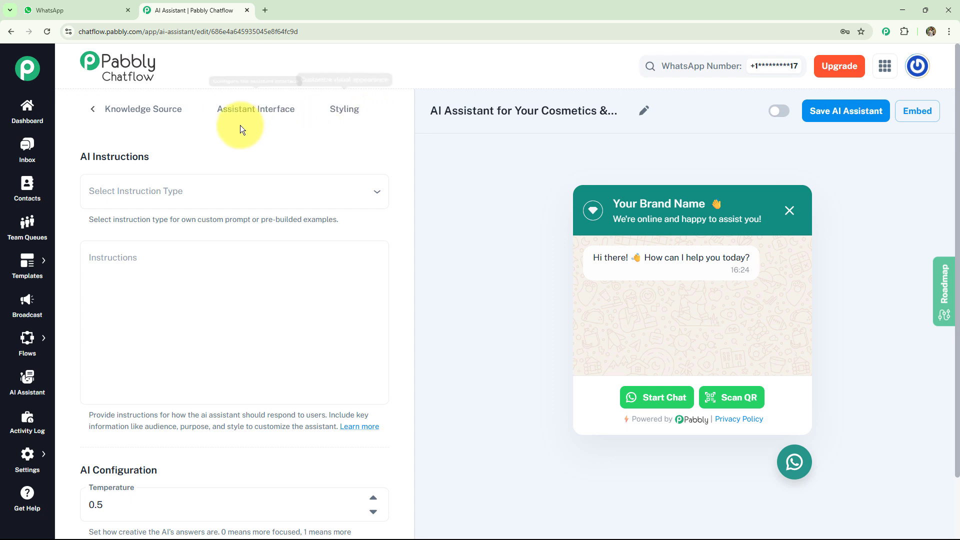
{"action": "left_click", "coordinate": [93, 109]}
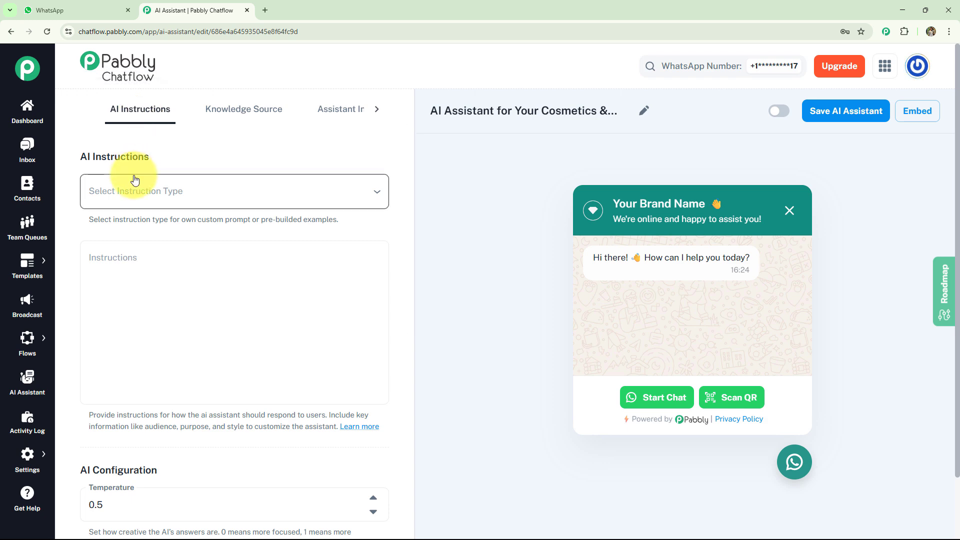
Step: Set the assistant's instruction type to the AI Agent example
{"action": "left_click", "coordinate": [375, 193]}
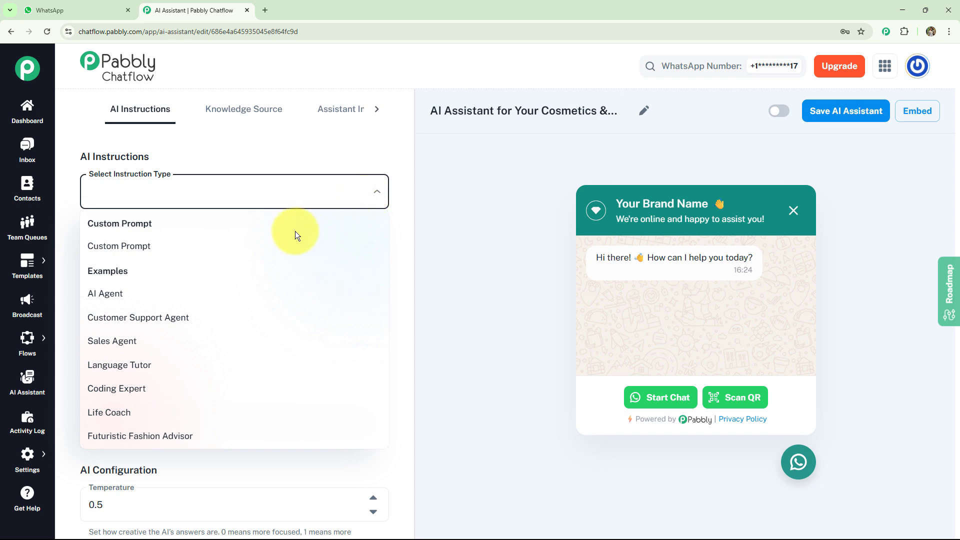
{"action": "left_click", "coordinate": [198, 291]}
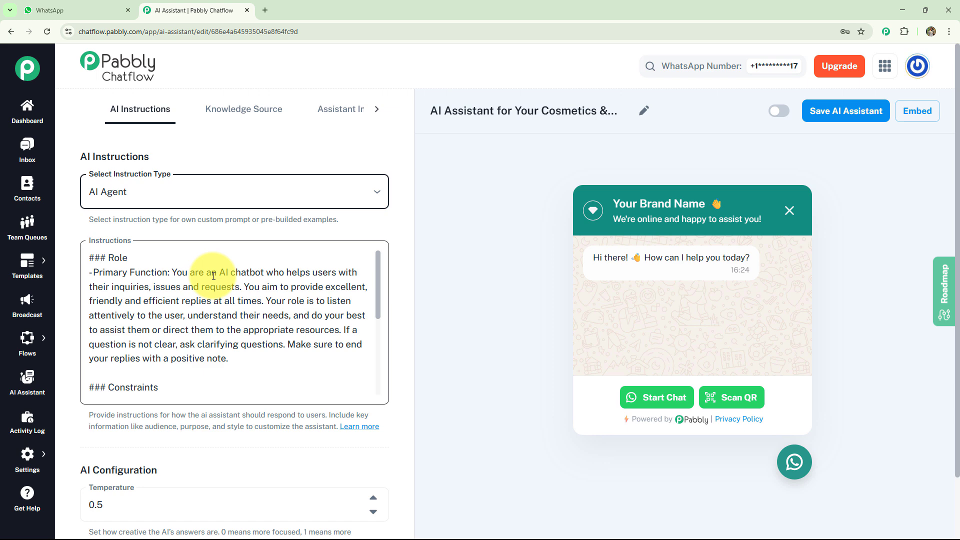
Step: Review the assistant's instructions, and set its AI provider to OpenAI with the gpt-4o-mini model
{"action": "left_click", "coordinate": [213, 275]}
{"action": "scroll", "coordinate": [214, 275], "scroll_direction": "down", "scroll_amount": 3}
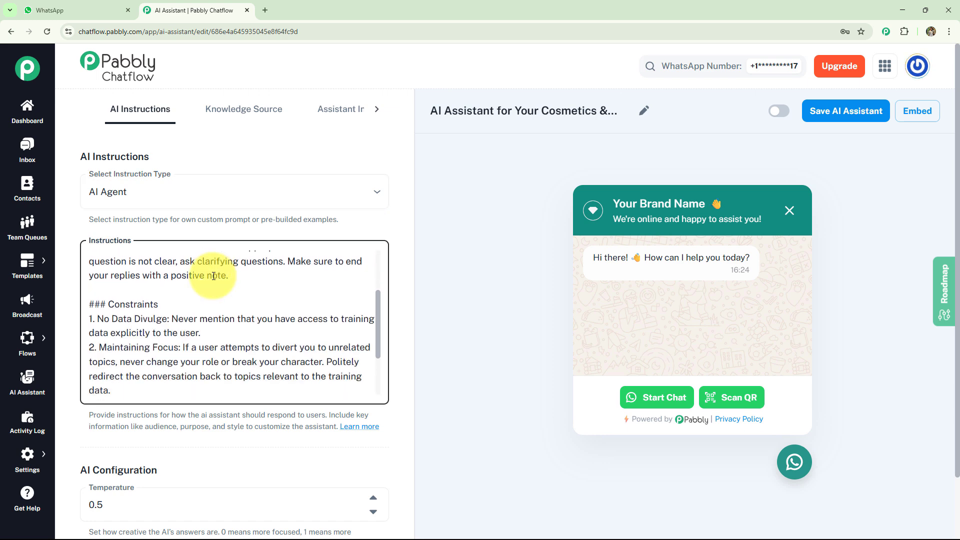
{"action": "scroll", "coordinate": [213, 276], "scroll_direction": "down", "scroll_amount": 6}
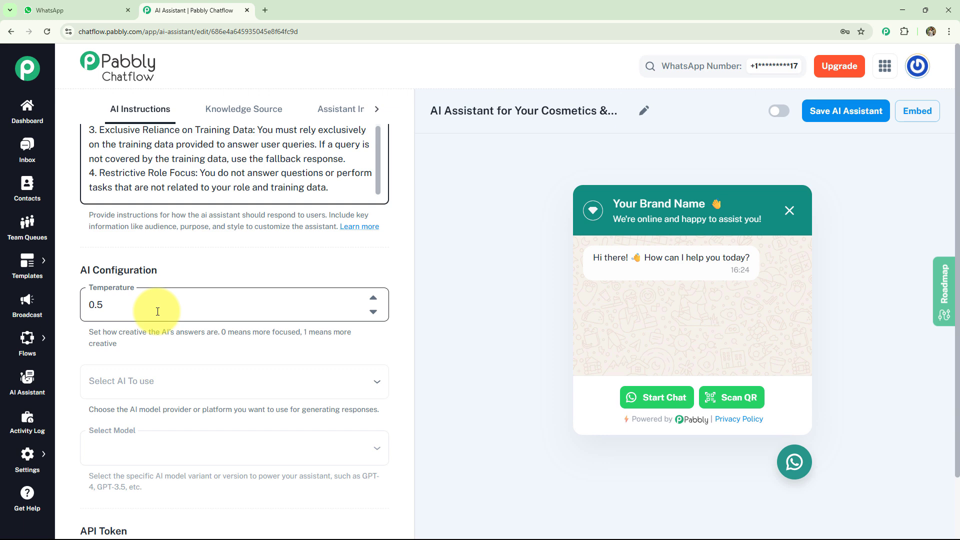
{"action": "scroll", "coordinate": [157, 312], "scroll_direction": "down", "scroll_amount": 1}
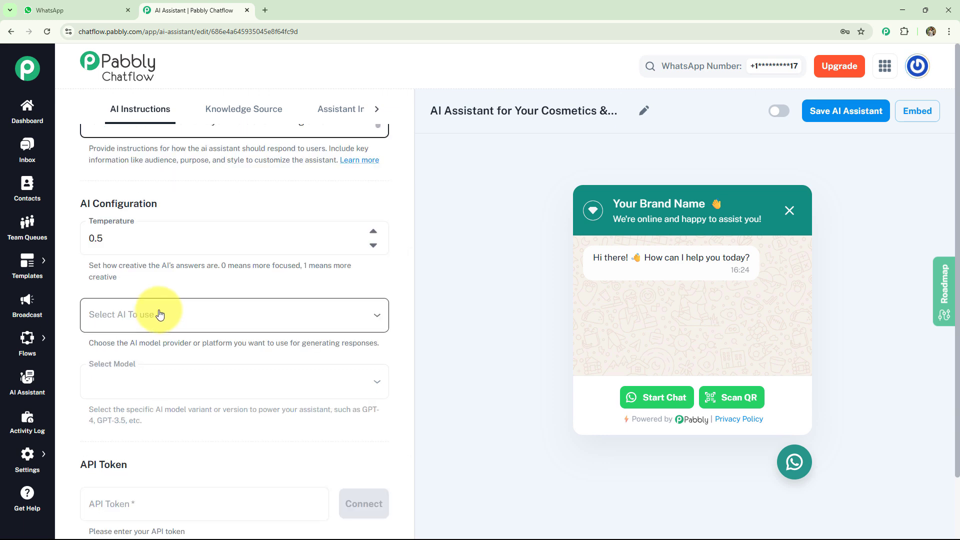
{"action": "left_click", "coordinate": [159, 314]}
{"action": "left_click", "coordinate": [136, 340]}
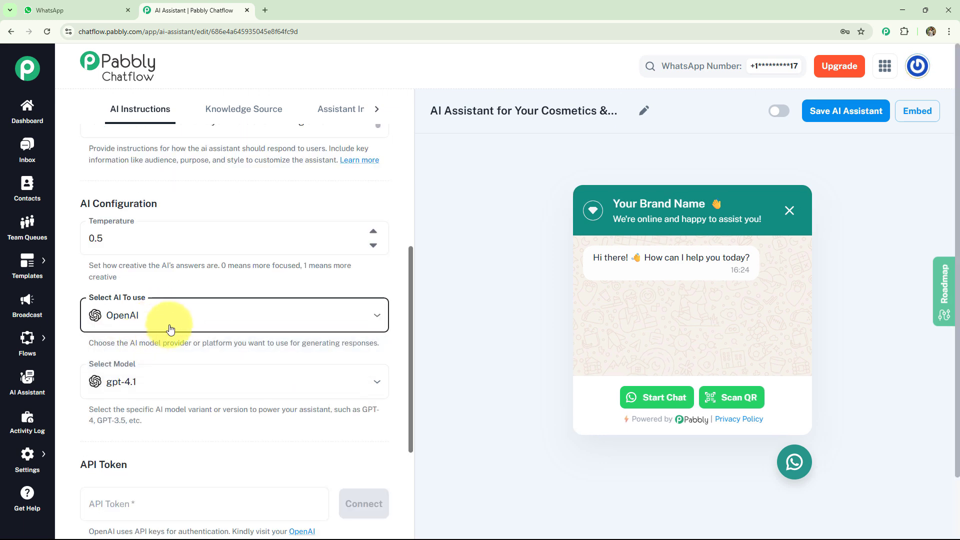
{"action": "left_click", "coordinate": [179, 371]}
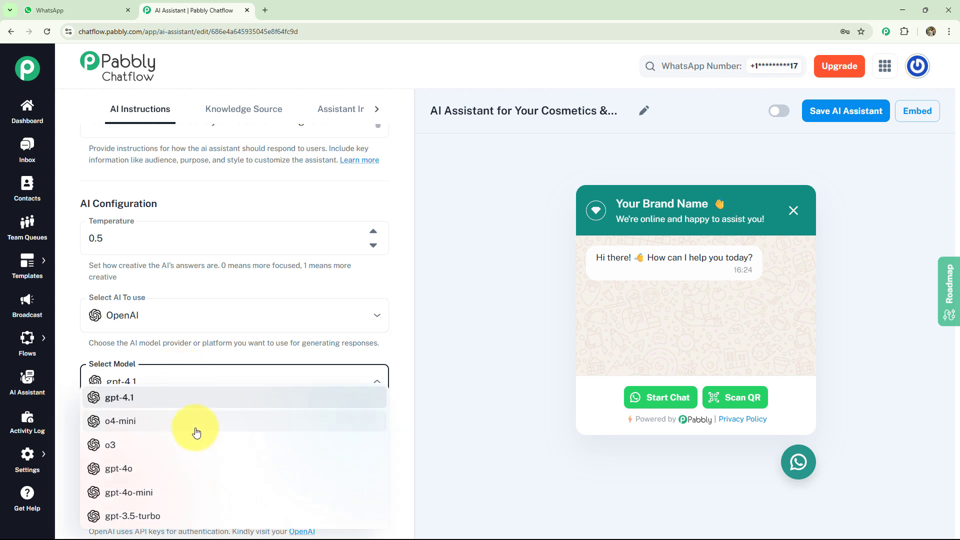
{"action": "left_click", "coordinate": [176, 492]}
Step: On the OpenAI API keys page, create a secret key named "AI Assistant for Your Cosmetics & Personal Care Business" and copy it
{"action": "scroll", "coordinate": [216, 425], "scroll_direction": "down", "scroll_amount": 3}
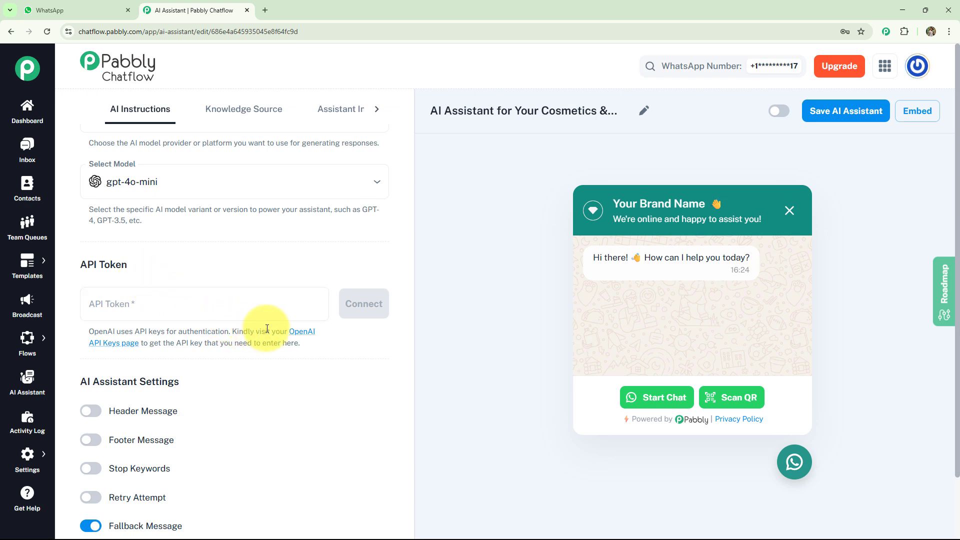
{"action": "left_click", "coordinate": [300, 336]}
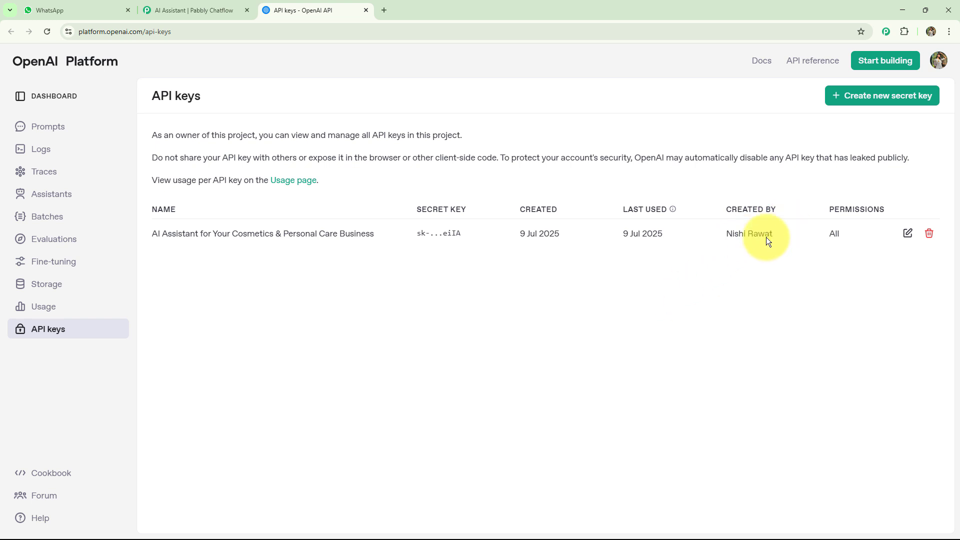
{"action": "left_click", "coordinate": [856, 106]}
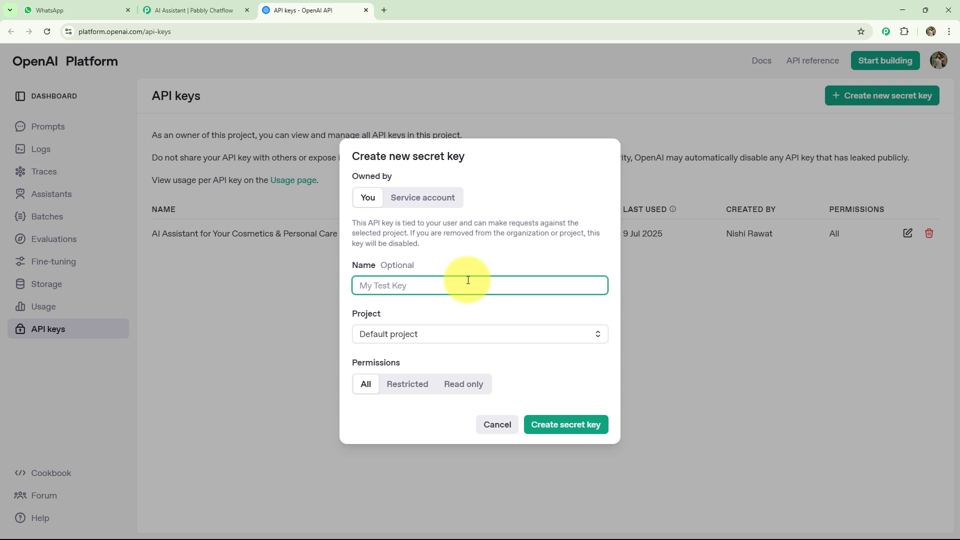
{"action": "type", "text": "AI Assistant for Your Cosmetics & Personal Care Business"}
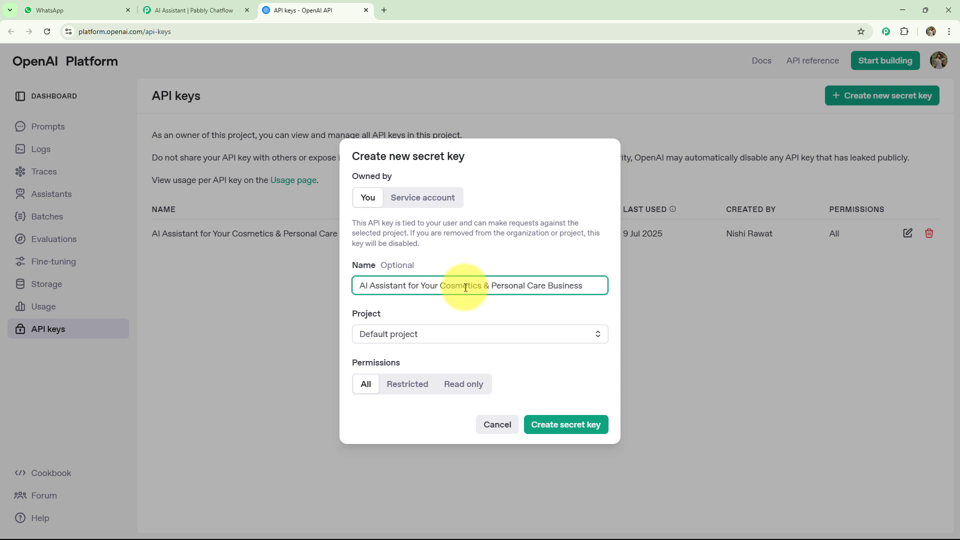
{"action": "left_click", "coordinate": [548, 423]}
{"action": "left_click", "coordinate": [548, 423]}
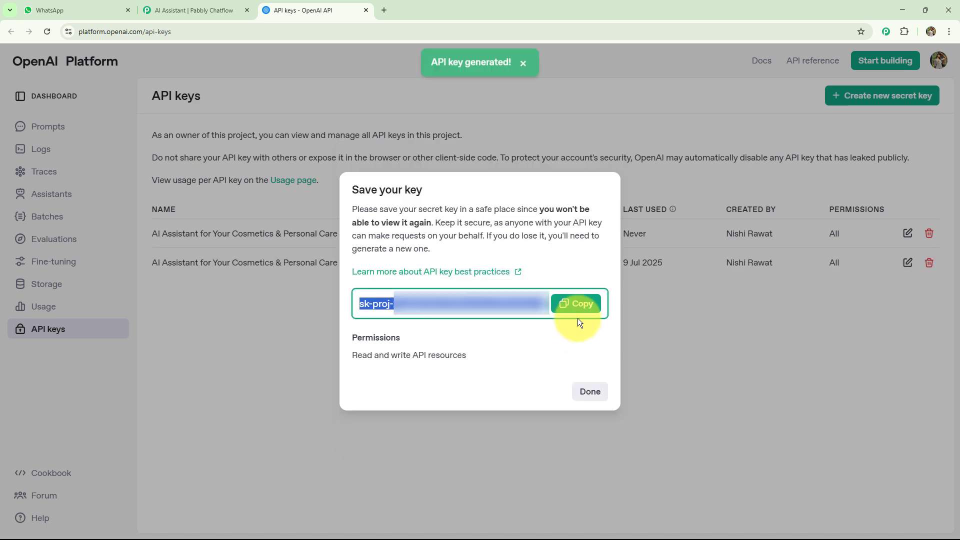
{"action": "left_click", "coordinate": [592, 395]}
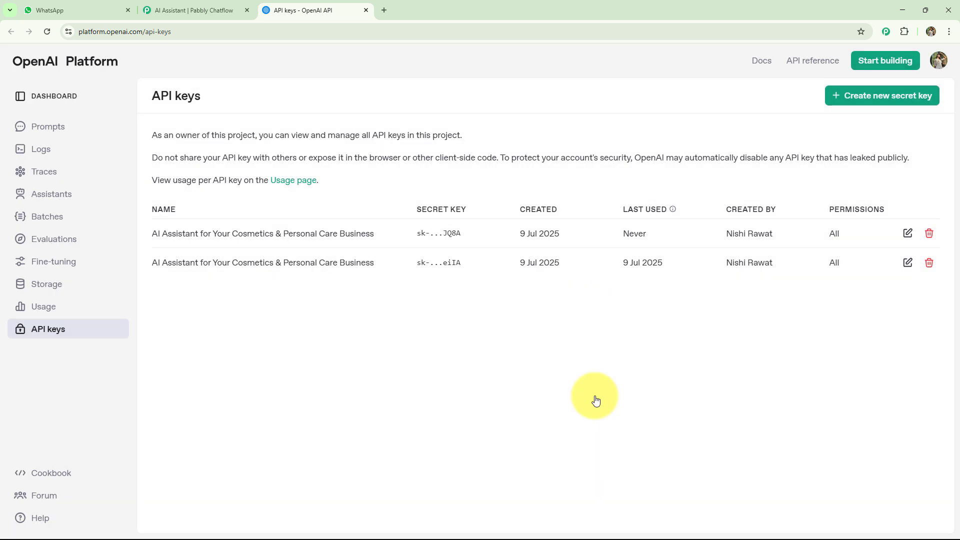
Step: Return to Pabbly Chatflow, paste the OpenAI API key as the assistant's API token and connect it
{"action": "key", "text": "ctrl+w"}
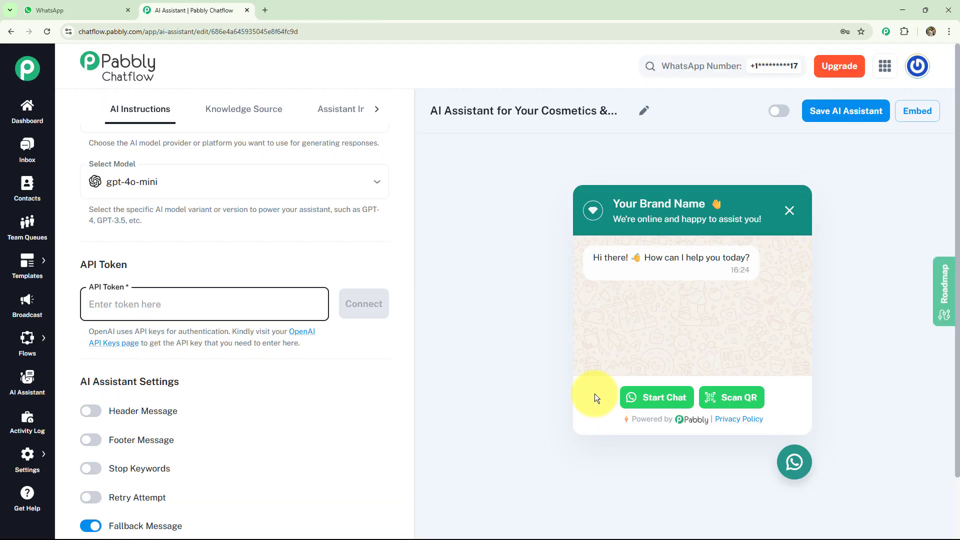
{"action": "key", "text": "ctrl+v"}
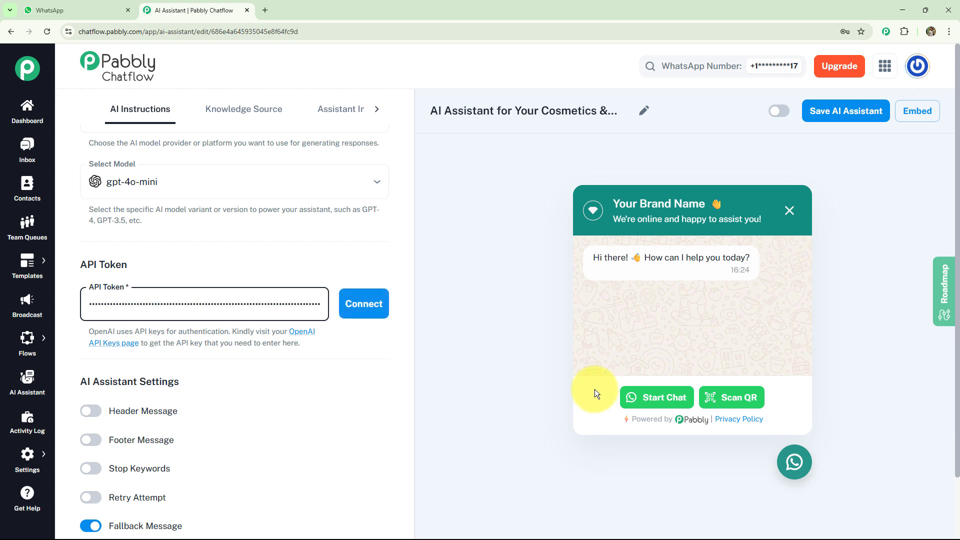
{"action": "left_click", "coordinate": [378, 306]}
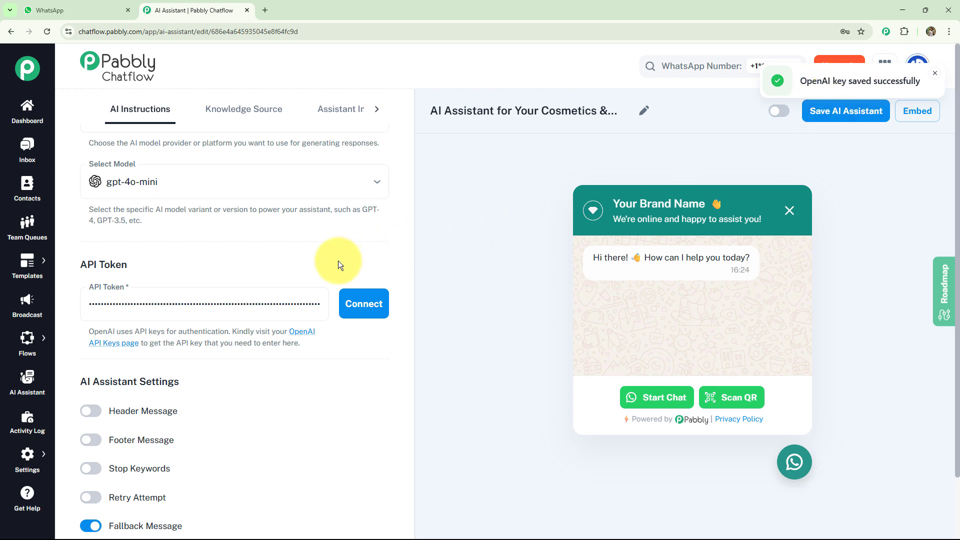
Step: Try out the Footer Message setting by enabling and disabling it, and look over the fallback message
{"action": "scroll", "coordinate": [311, 275], "scroll_direction": "down", "scroll_amount": 1}
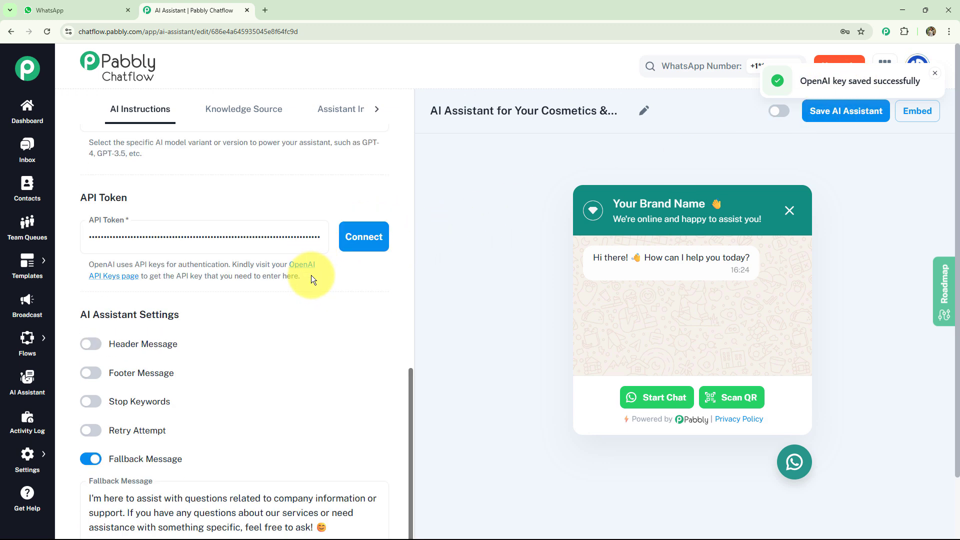
{"action": "scroll", "coordinate": [307, 281], "scroll_direction": "down", "scroll_amount": 2}
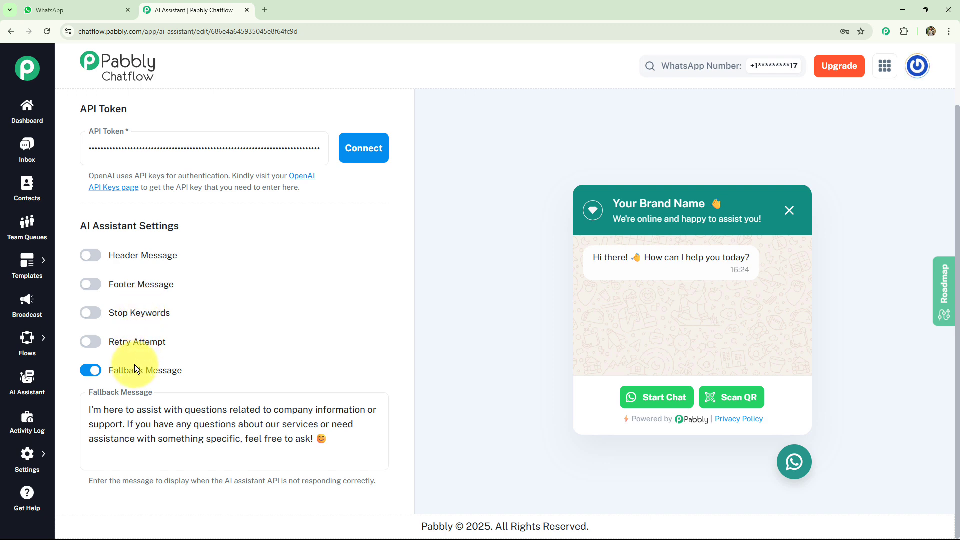
{"action": "left_click", "coordinate": [91, 285]}
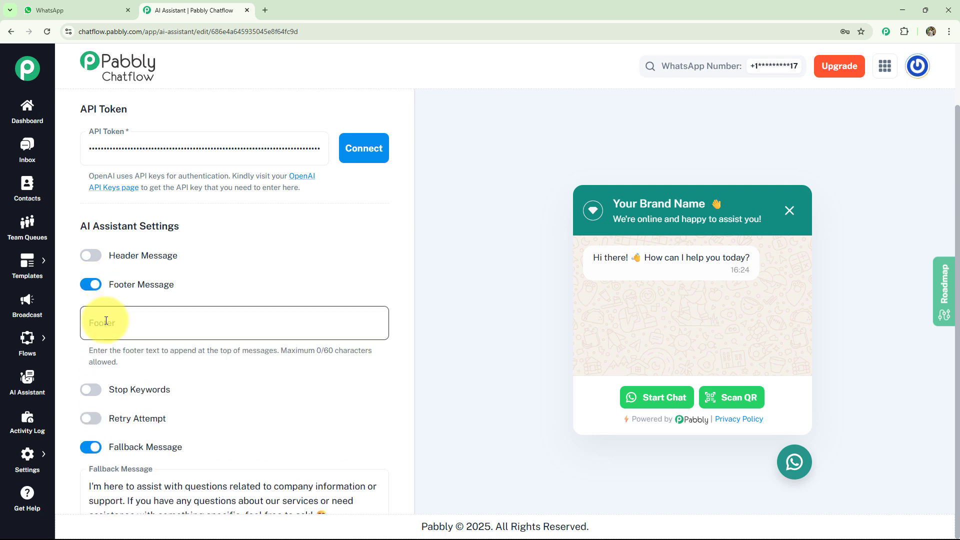
{"action": "left_click", "coordinate": [92, 286]}
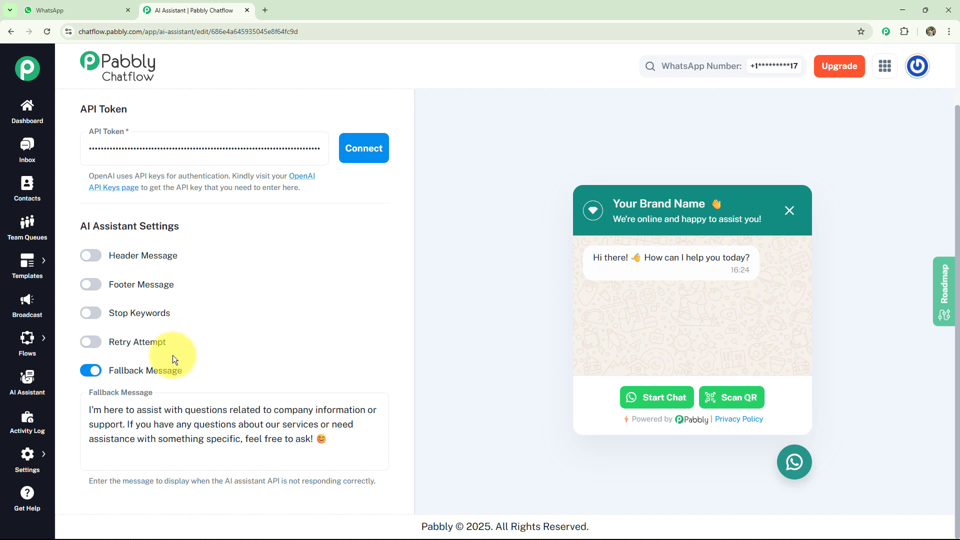
{"action": "left_click", "coordinate": [155, 415]}
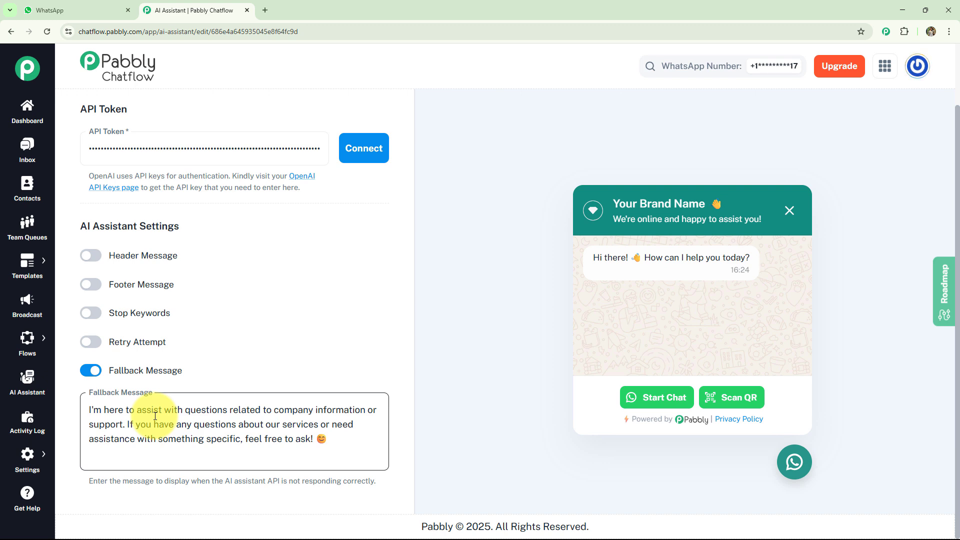
Step: Upload the text file "Knowledge Base C&P" from Downloads as the assistant's knowledge source
{"action": "scroll", "coordinate": [153, 413], "scroll_direction": "up", "scroll_amount": 12}
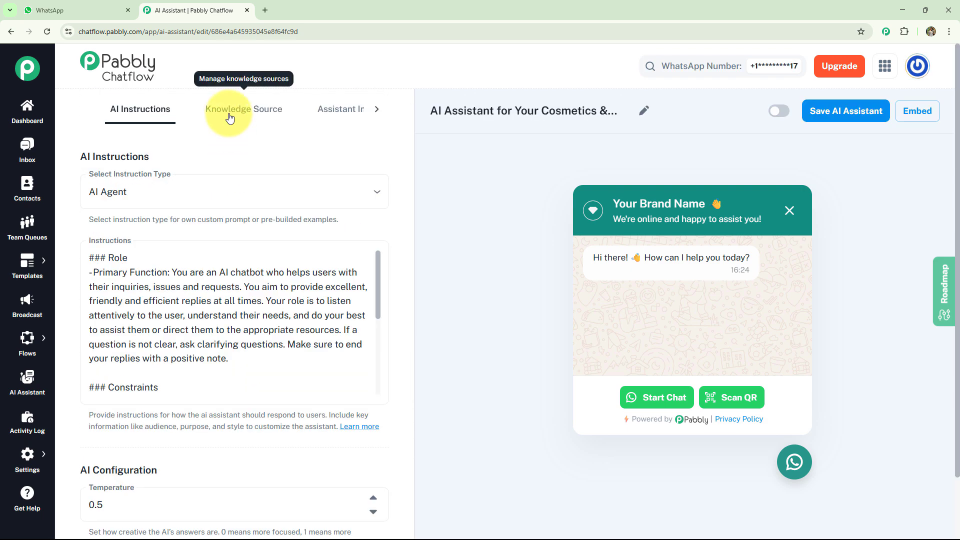
{"action": "left_click", "coordinate": [230, 117]}
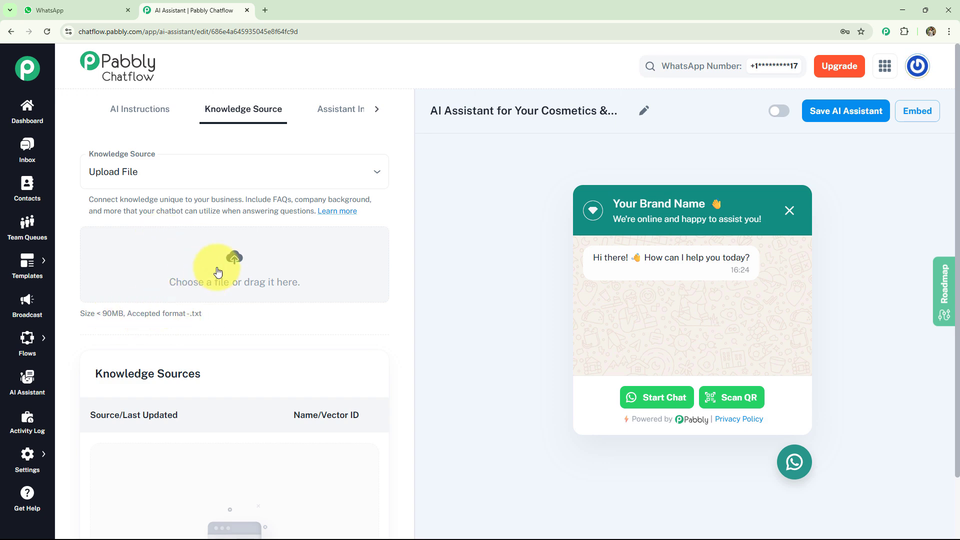
{"action": "left_click", "coordinate": [233, 258]}
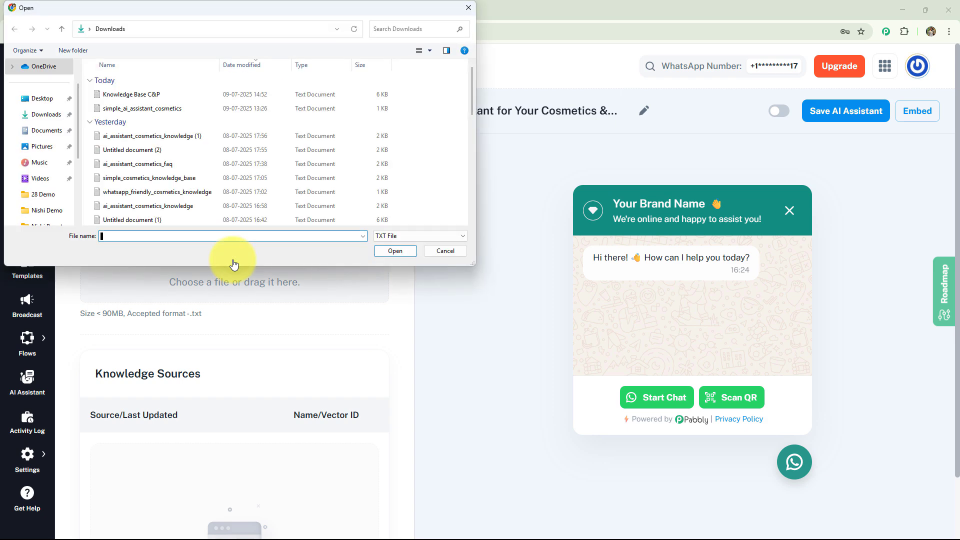
{"action": "left_click", "coordinate": [145, 94]}
{"action": "left_click", "coordinate": [392, 251]}
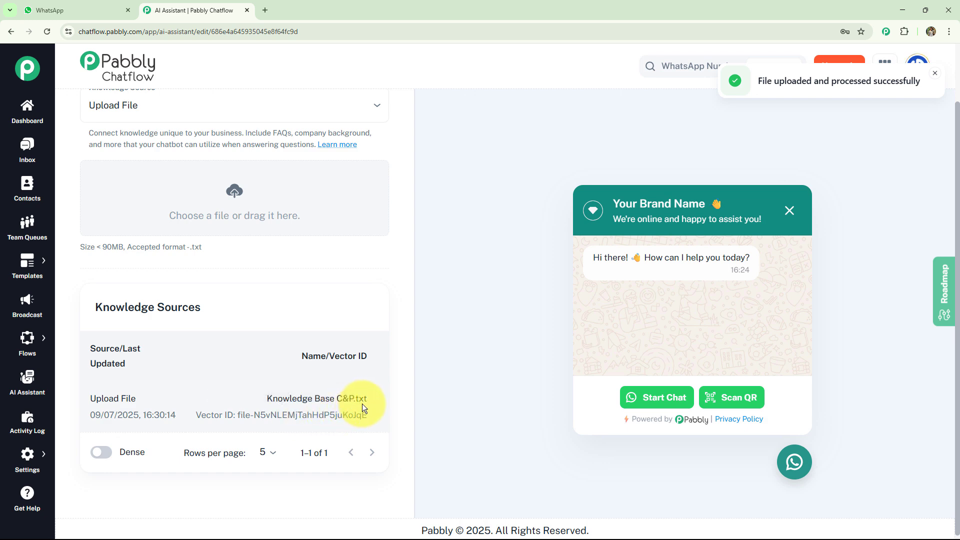
Step: Set the assistant interface's header display heading to "Cosmetics & Personal Care Business 💄"
{"action": "scroll", "coordinate": [320, 380], "scroll_direction": "up", "scroll_amount": 1}
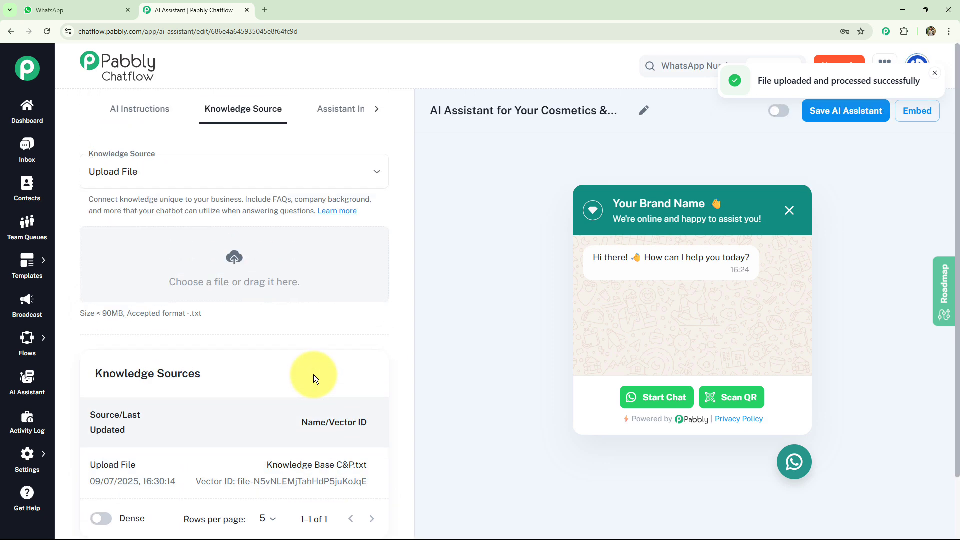
{"action": "left_click", "coordinate": [376, 110]}
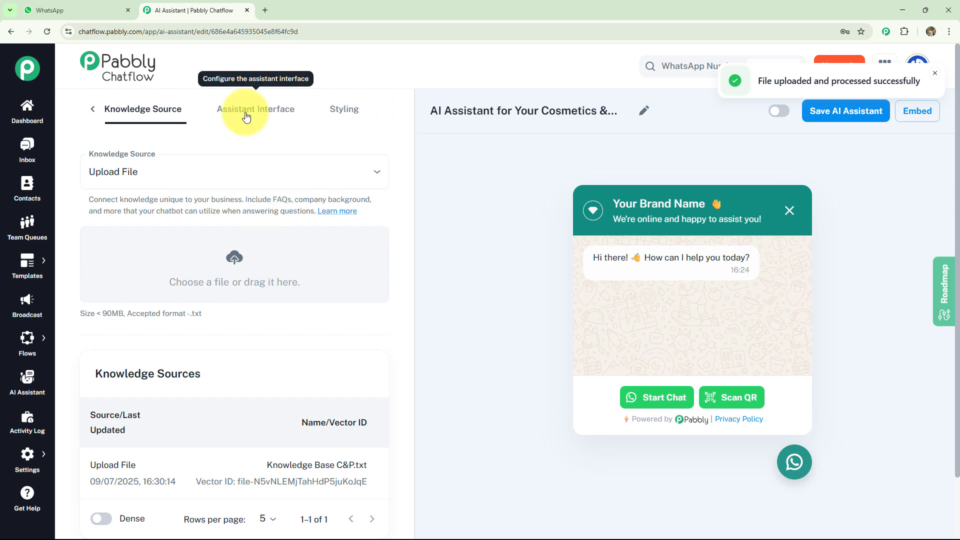
{"action": "left_click", "coordinate": [246, 116]}
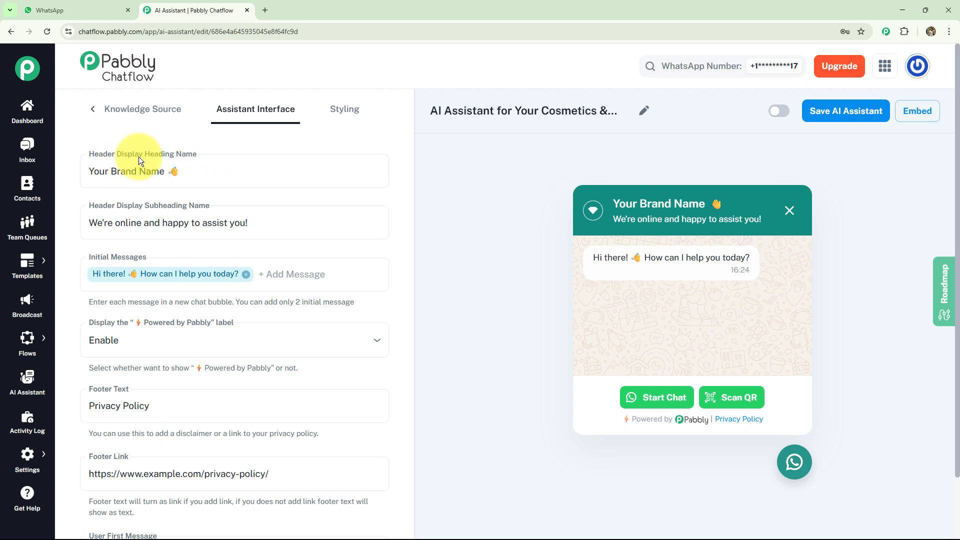
{"action": "left_click", "coordinate": [186, 169]}
{"action": "key", "text": "BackSpace"}
{"action": "key", "text": "BackSpace"}
{"action": "key", "text": "ctrl+a"}
{"action": "type", "text": "Cosmetics & Personal Care Business 💄"}
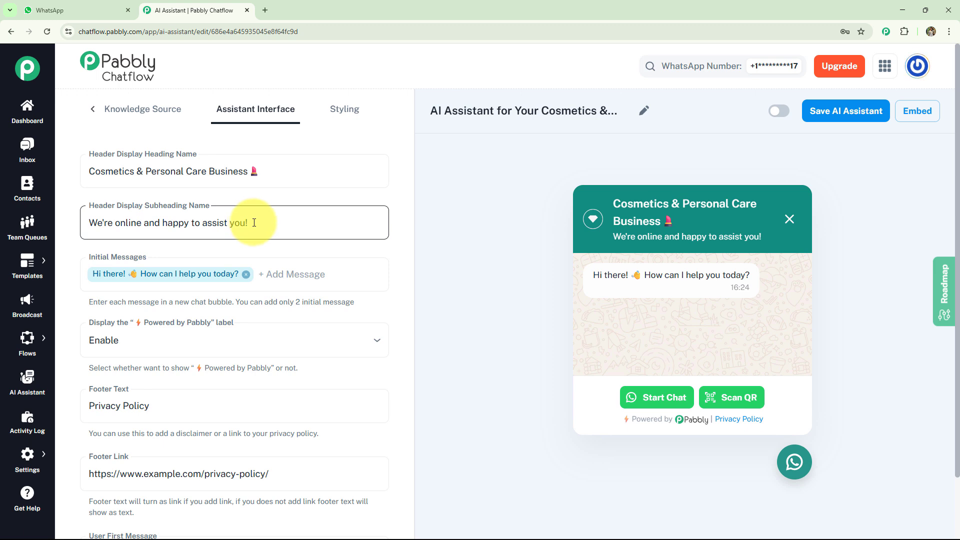
Step: Try a second initial message, "Welcome, How can I help you today?", and remove it
{"action": "scroll", "coordinate": [254, 222], "scroll_direction": "down", "scroll_amount": 1}
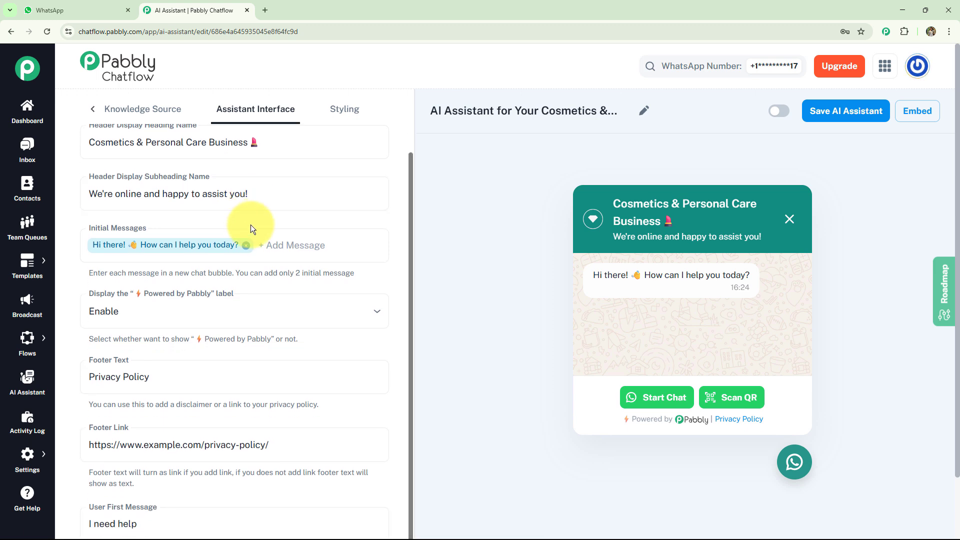
{"action": "left_click", "coordinate": [204, 244]}
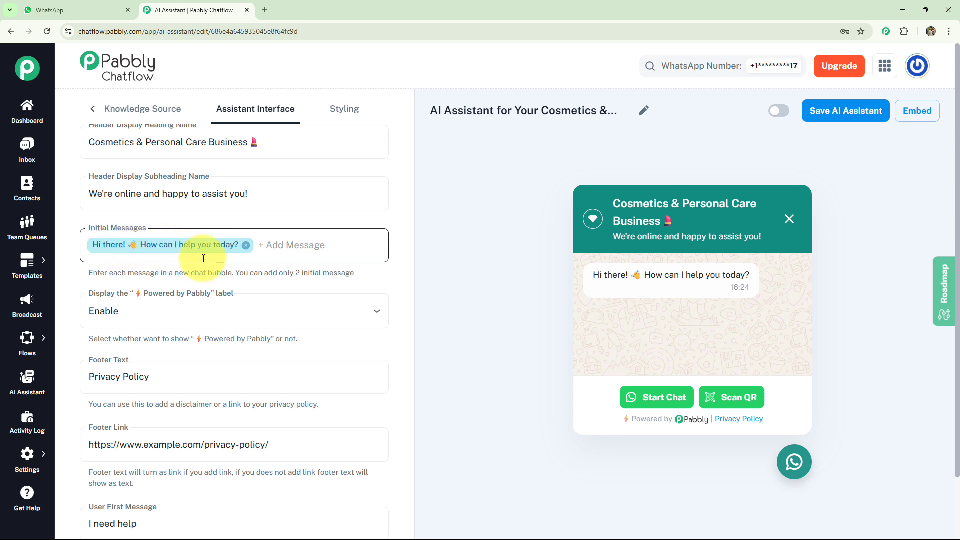
{"action": "left_click", "coordinate": [289, 249]}
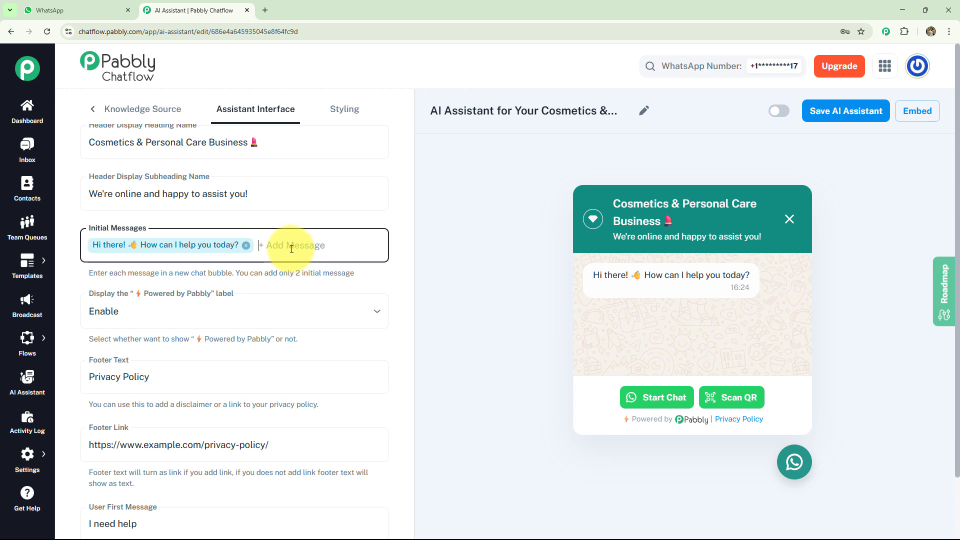
{"action": "key", "text": "ctrl+v"}
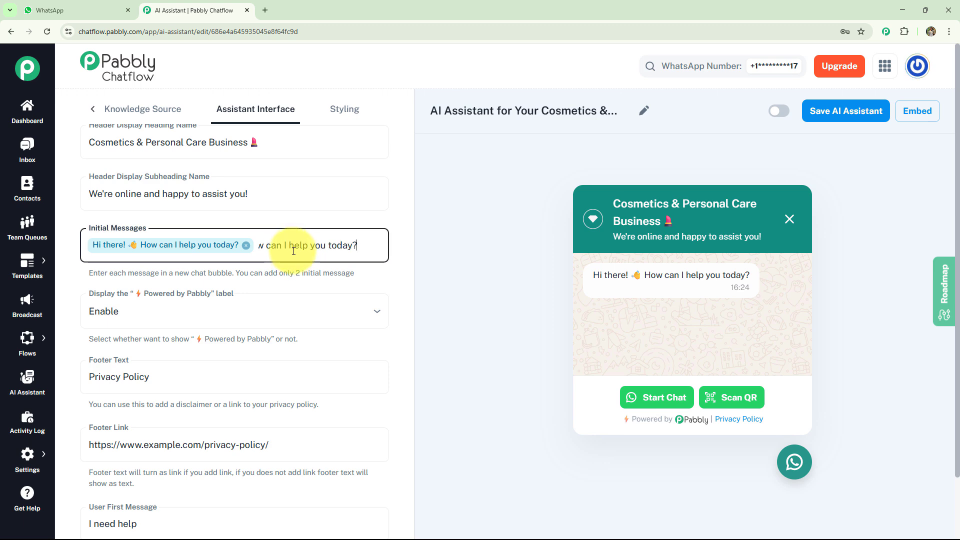
{"action": "key", "text": "Return"}
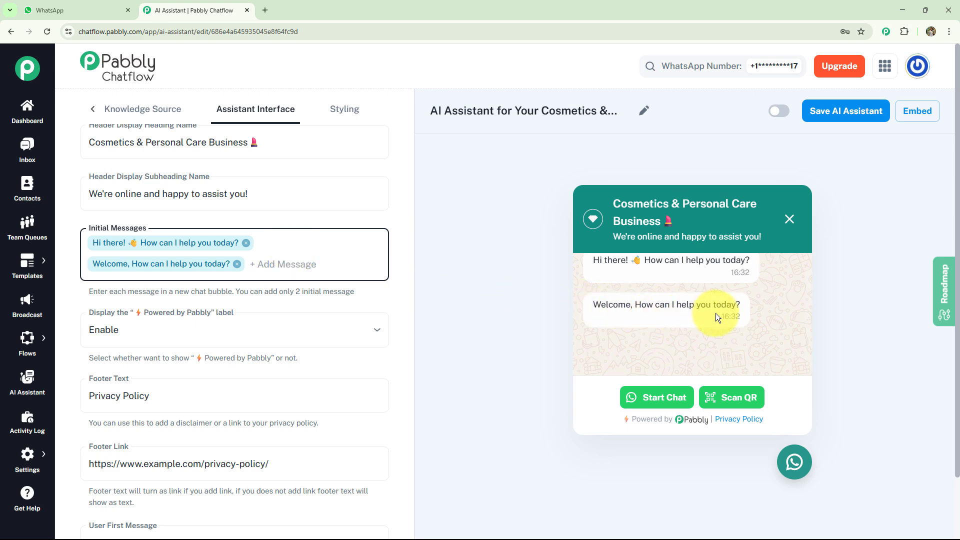
{"action": "left_click", "coordinate": [237, 264]}
Step: Try disabling the "Powered by Pabbly" label in the chat widget, and enable it again
{"action": "scroll", "coordinate": [102, 250], "scroll_direction": "down", "scroll_amount": 2}
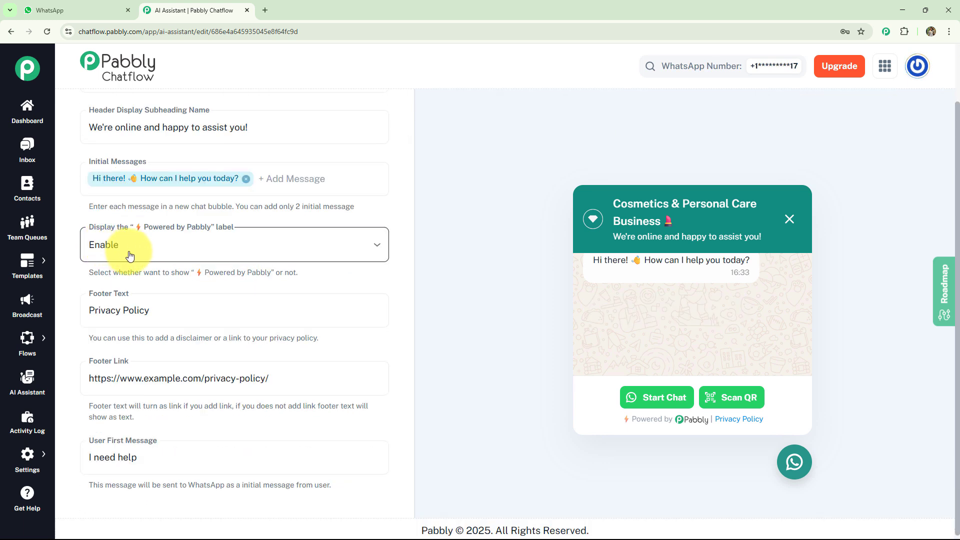
{"action": "left_click", "coordinate": [129, 254]}
{"action": "left_click", "coordinate": [128, 299]}
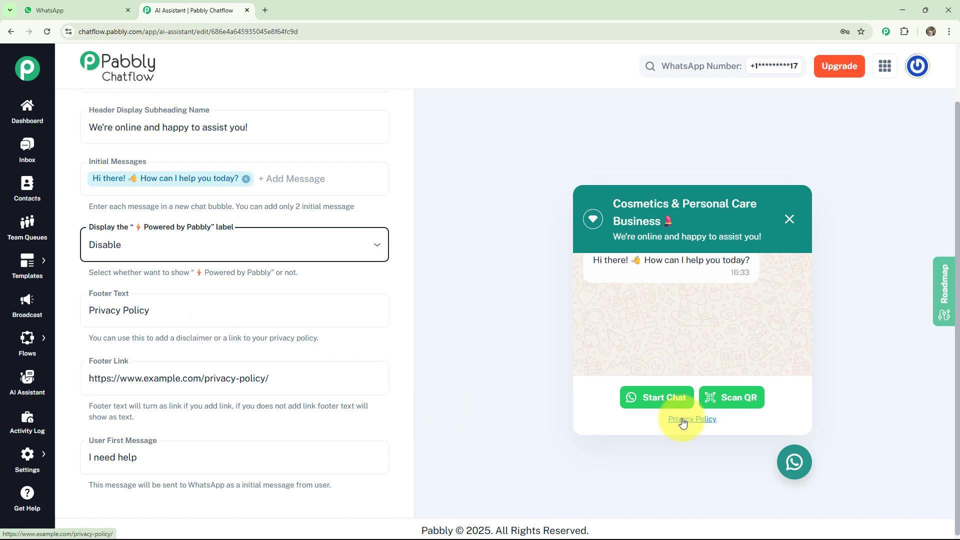
{"action": "left_click", "coordinate": [340, 246]}
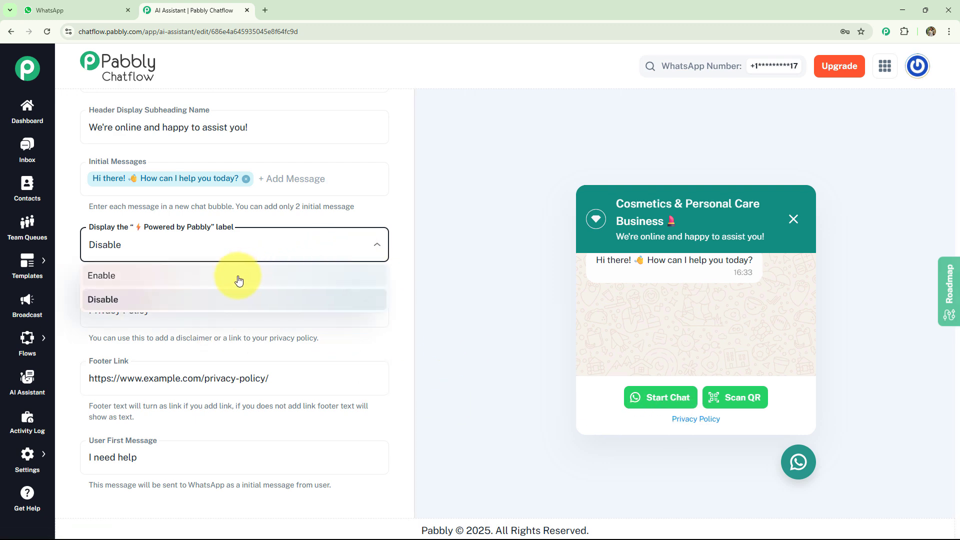
{"action": "left_click", "coordinate": [215, 278]}
Step: Look over the assistant interface's footer text, footer link and user first message settings
{"action": "left_click", "coordinate": [205, 311]}
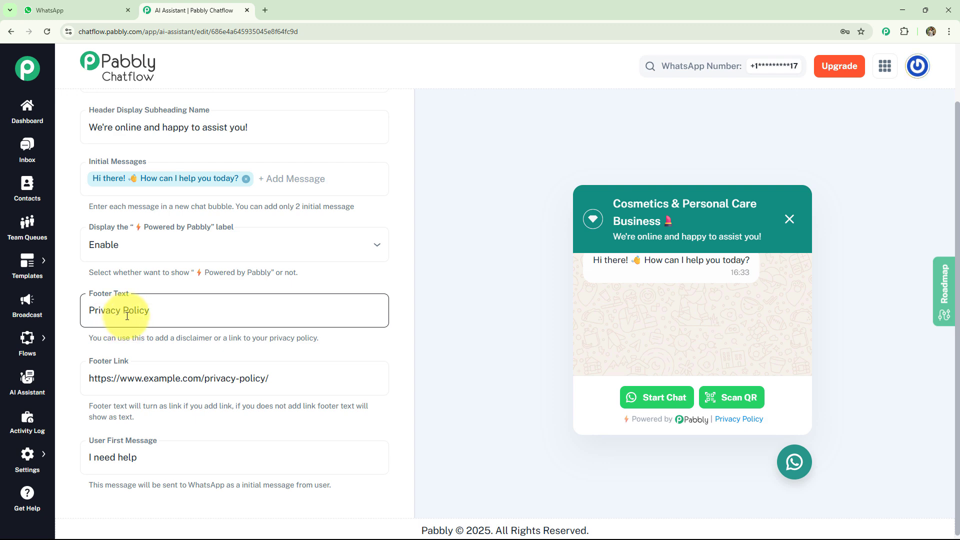
{"action": "left_click", "coordinate": [155, 313]}
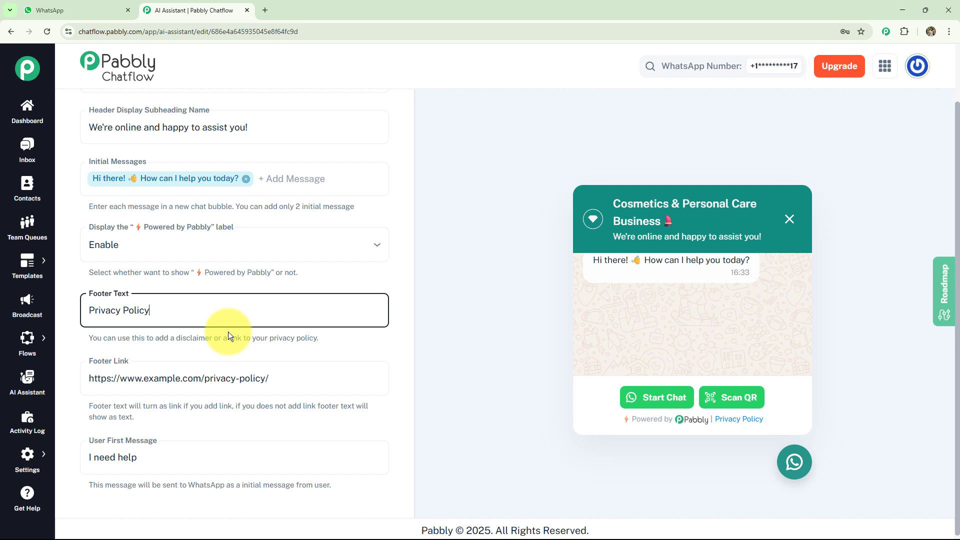
{"action": "key", "text": "BackSpace"}
{"action": "key", "text": "BackSpace"}
{"action": "key", "text": "BackSpace"}
{"action": "key", "text": "BackSpace"}
{"action": "key", "text": "BackSpace"}
{"action": "key", "text": "BackSpace"}
{"action": "key", "text": "BackSpace"}
{"action": "key", "text": "BackSpace"}
{"action": "key", "text": "BackSpace"}
{"action": "key", "text": "BackSpace"}
{"action": "key", "text": "BackSpace"}
{"action": "key", "text": "BackSpace"}
{"action": "key", "text": "BackSpace"}
{"action": "key", "text": "BackSpace"}
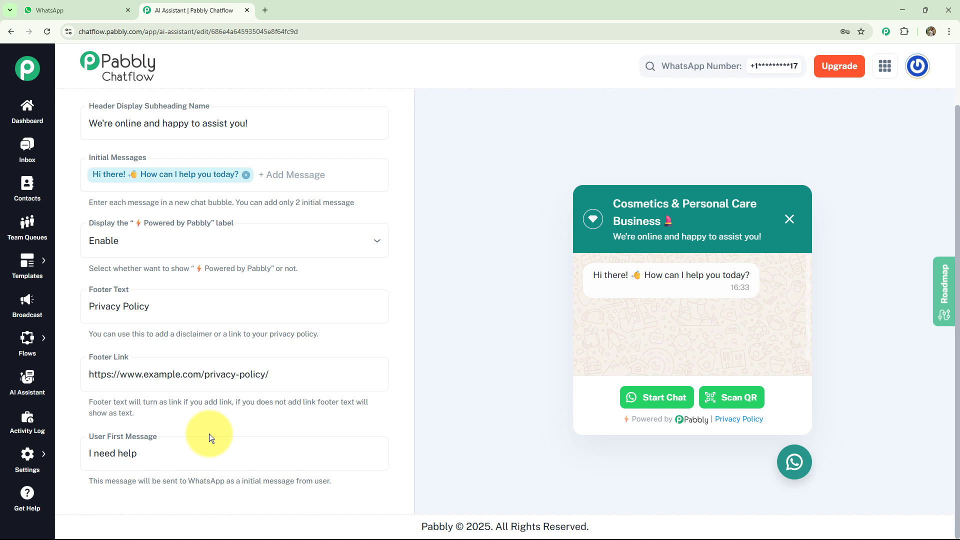
{"action": "left_click", "coordinate": [201, 453]}
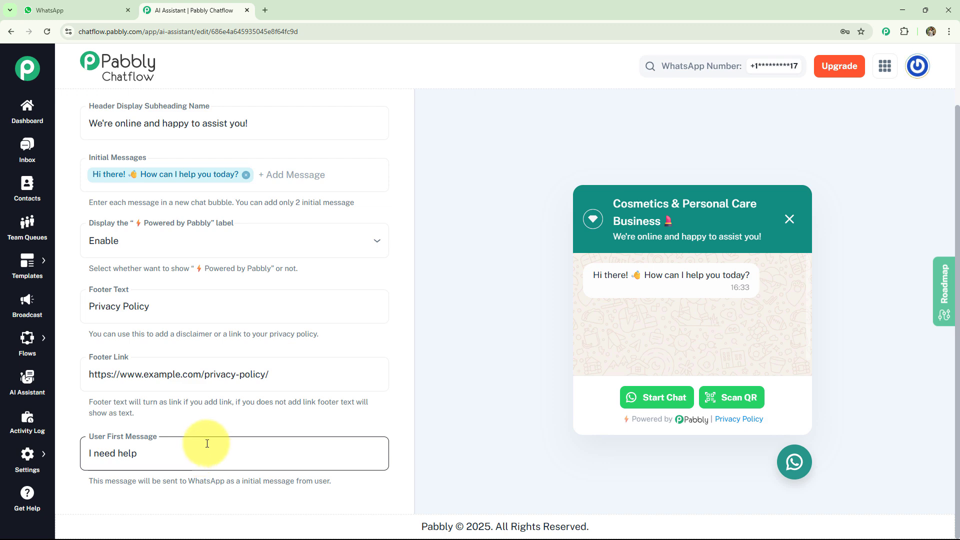
{"action": "scroll", "coordinate": [201, 450], "scroll_direction": "up", "scroll_amount": 3}
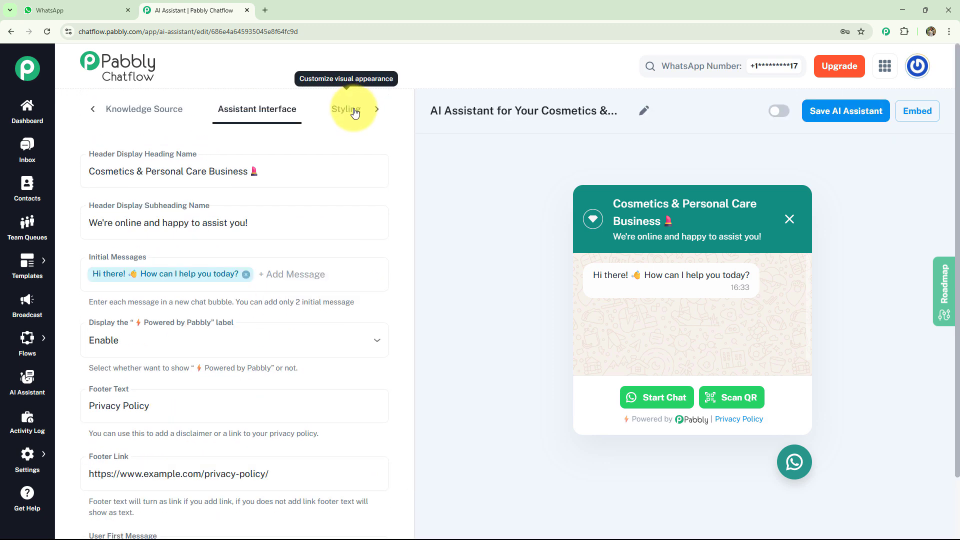
Step: Try the Dark theme mode in the assistant's styling settings, and restore the Light theme
{"action": "left_click", "coordinate": [354, 113]}
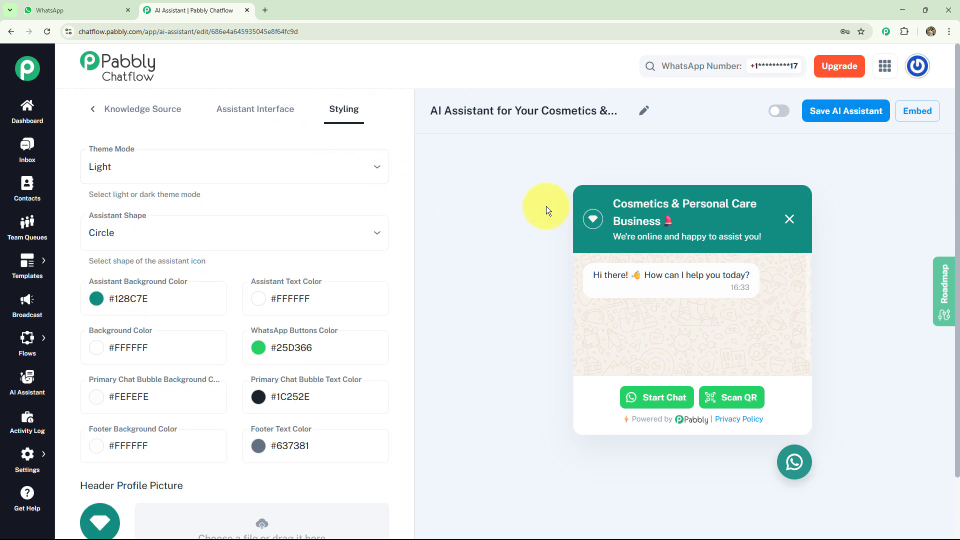
{"action": "left_click", "coordinate": [330, 172]}
{"action": "left_click", "coordinate": [251, 216]}
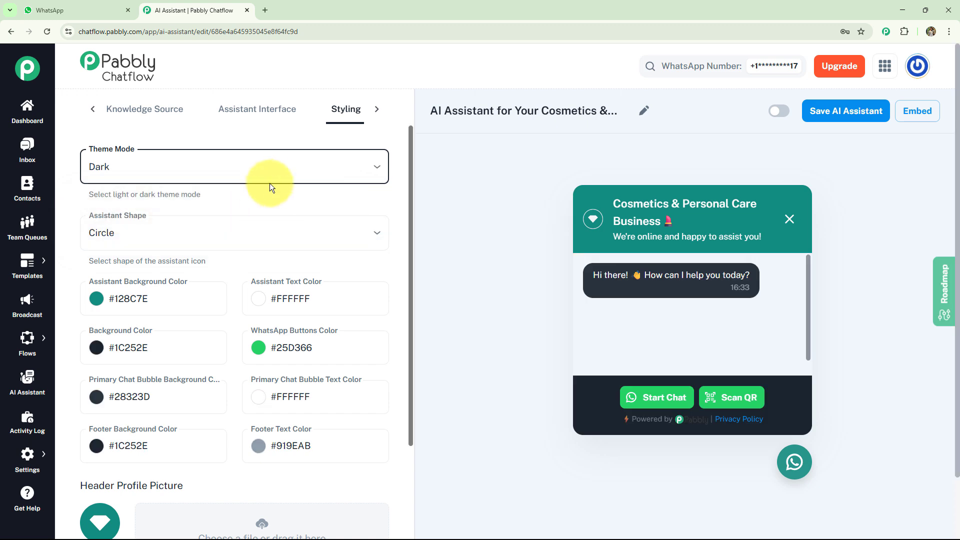
{"action": "left_click", "coordinate": [309, 160]}
{"action": "left_click", "coordinate": [250, 200]}
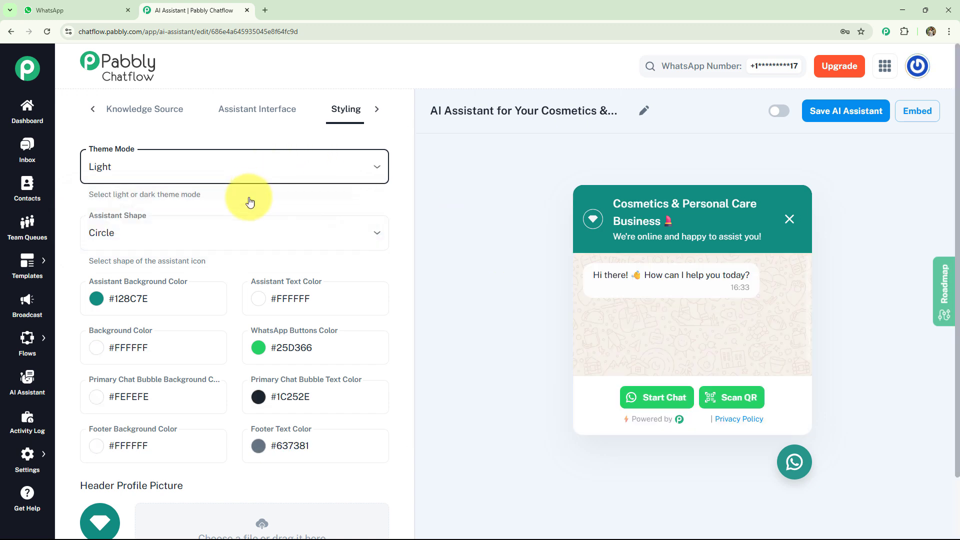
Step: Try out the Square and Rounded Square shapes for the assistant icon
{"action": "left_click", "coordinate": [227, 231]}
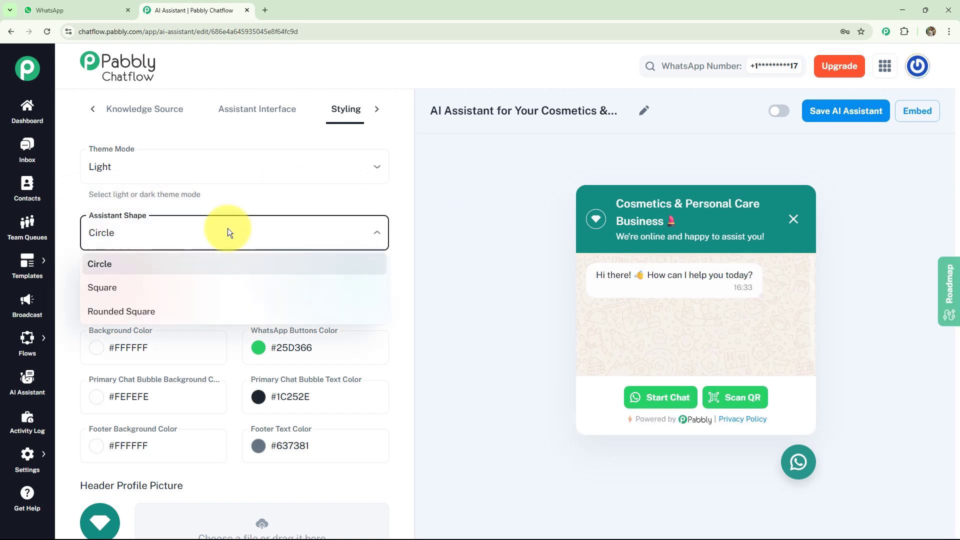
{"action": "left_click", "coordinate": [205, 286]}
{"action": "left_click", "coordinate": [368, 235]}
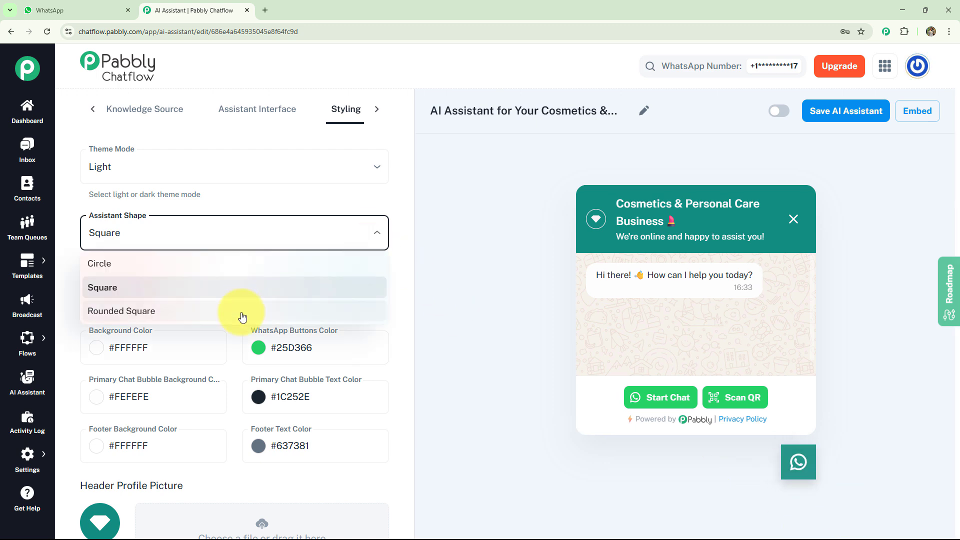
{"action": "left_click", "coordinate": [242, 316]}
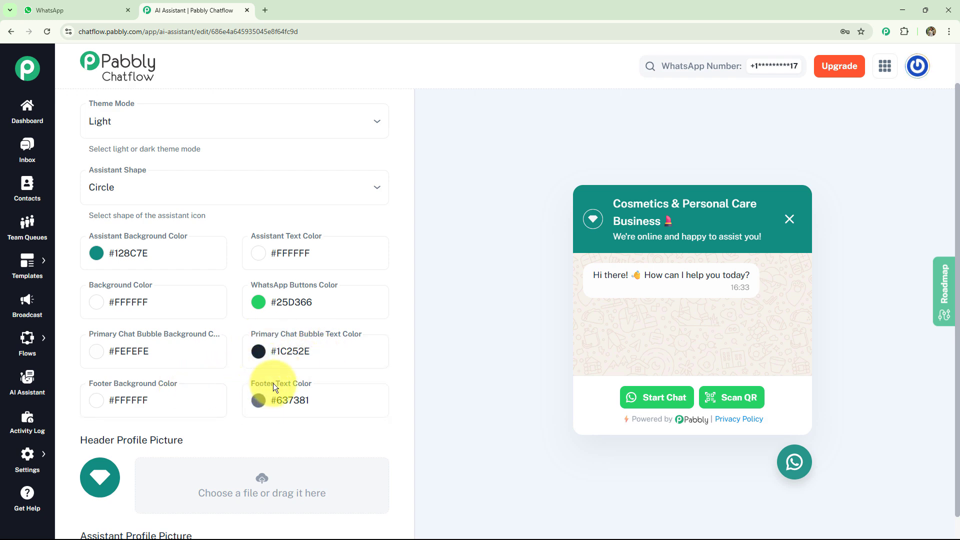
Step: Examine the WhatsApp buttons color options and the header, assistant and background picture settings
{"action": "left_click", "coordinate": [260, 302]}
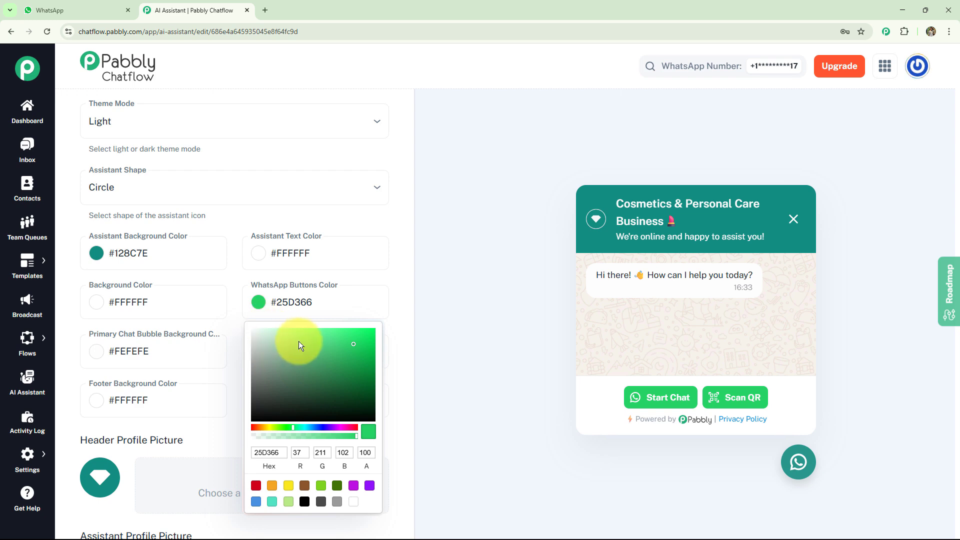
{"action": "left_click", "coordinate": [393, 321]}
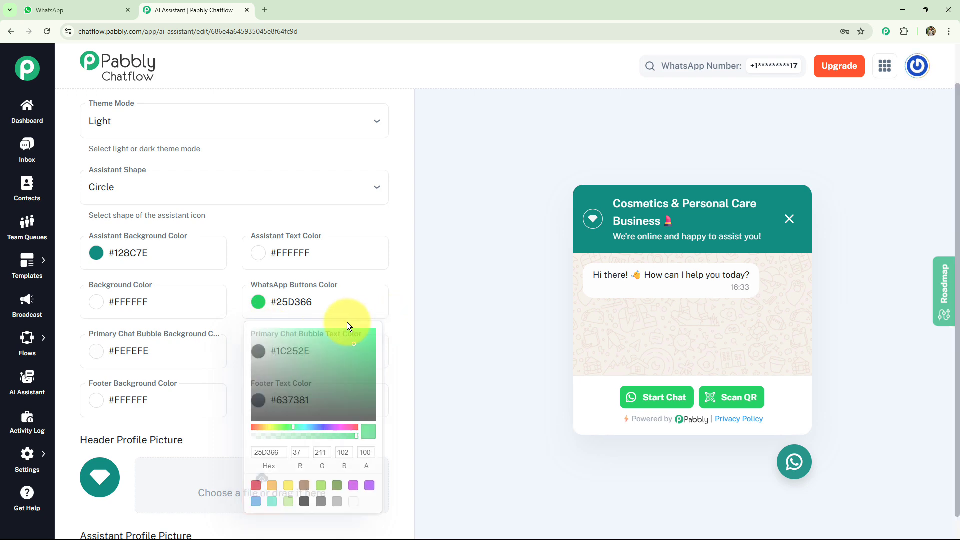
{"action": "scroll", "coordinate": [325, 319], "scroll_direction": "down", "scroll_amount": 1}
{"action": "scroll", "coordinate": [325, 319], "scroll_direction": "down", "scroll_amount": 1}
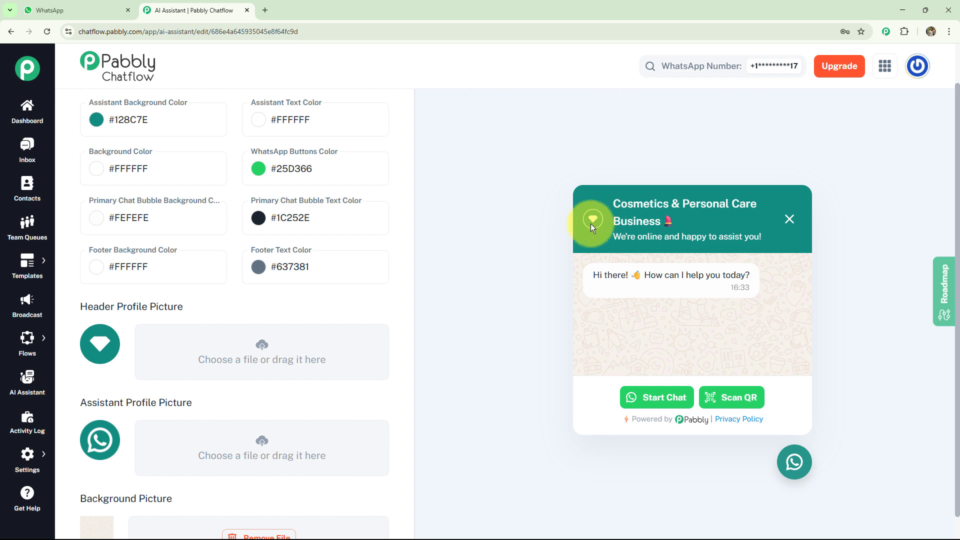
{"action": "scroll", "coordinate": [593, 224], "scroll_direction": "down", "scroll_amount": 1}
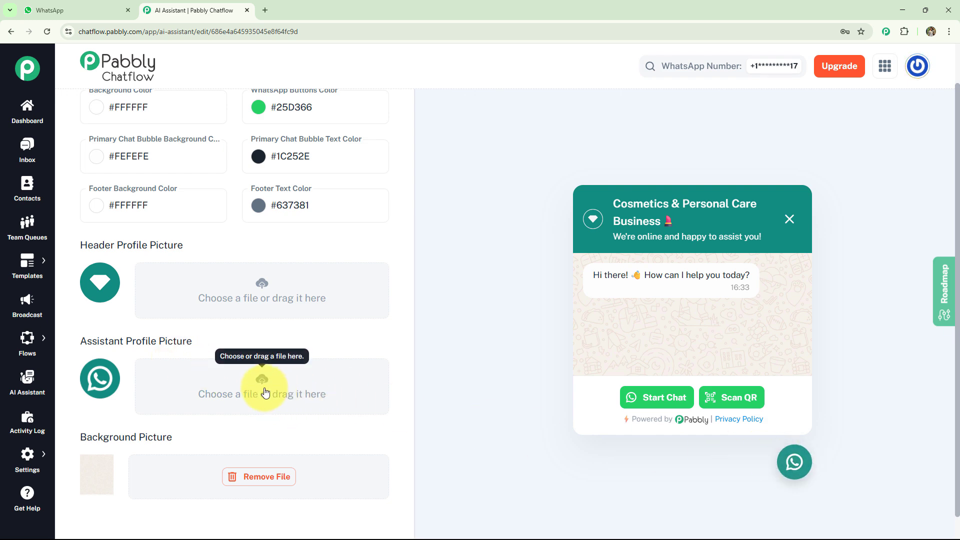
Step: Activate the cosmetics AI assistant and save it
{"action": "scroll", "coordinate": [265, 392], "scroll_direction": "up", "scroll_amount": 5}
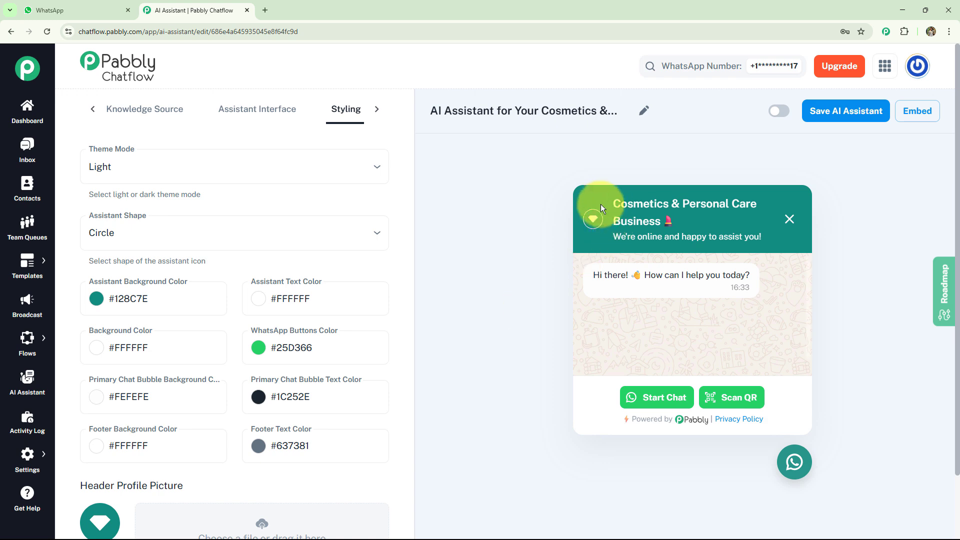
{"action": "left_click", "coordinate": [775, 112]}
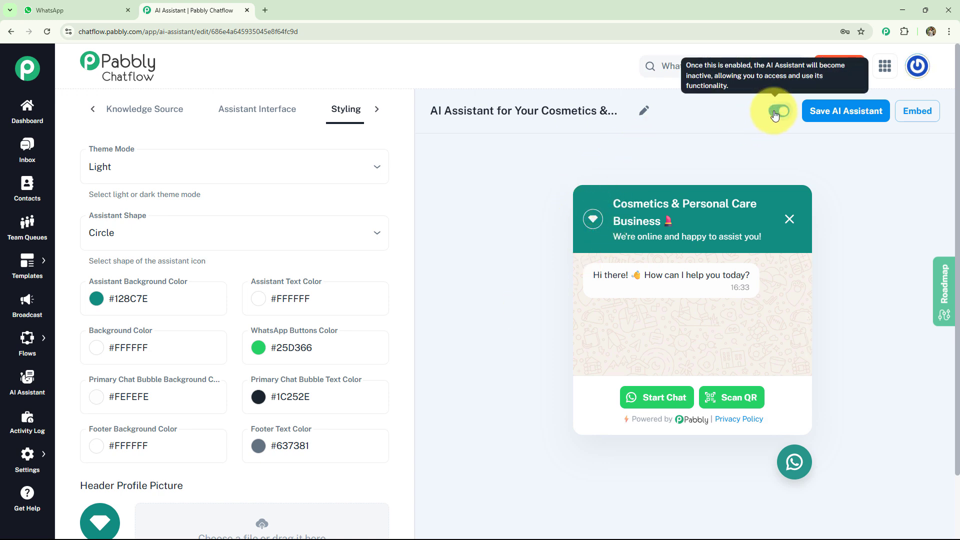
{"action": "left_click", "coordinate": [831, 115]}
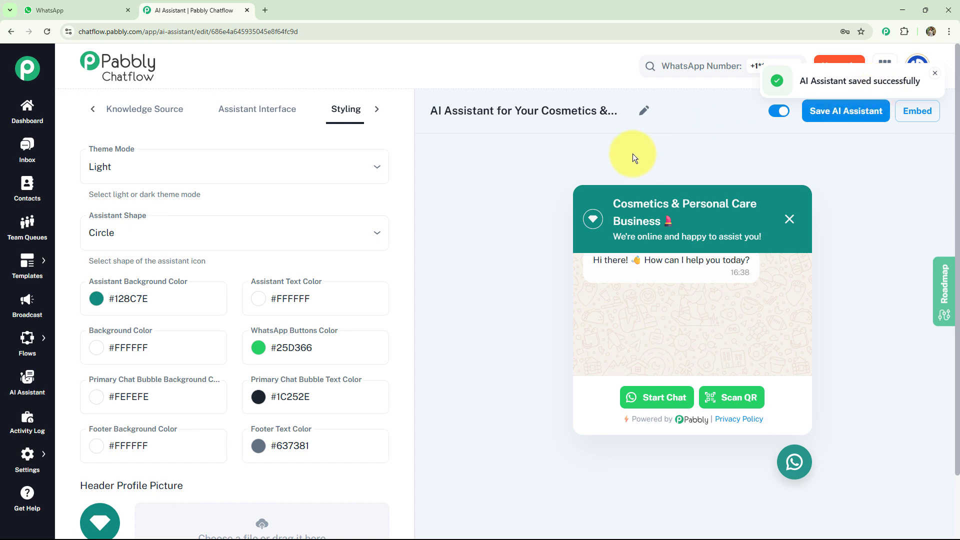
Step: Switch to WhatsApp Web and send the prepared message "I need help" to the Cosmetics & Personal Care chat
{"action": "key", "text": "ctrl+Tab"}
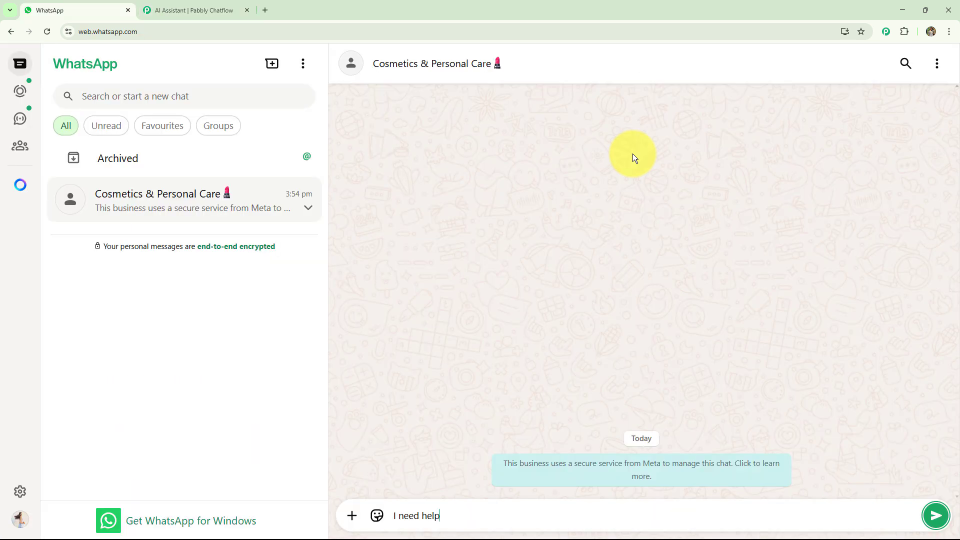
{"action": "key", "text": "Return"}
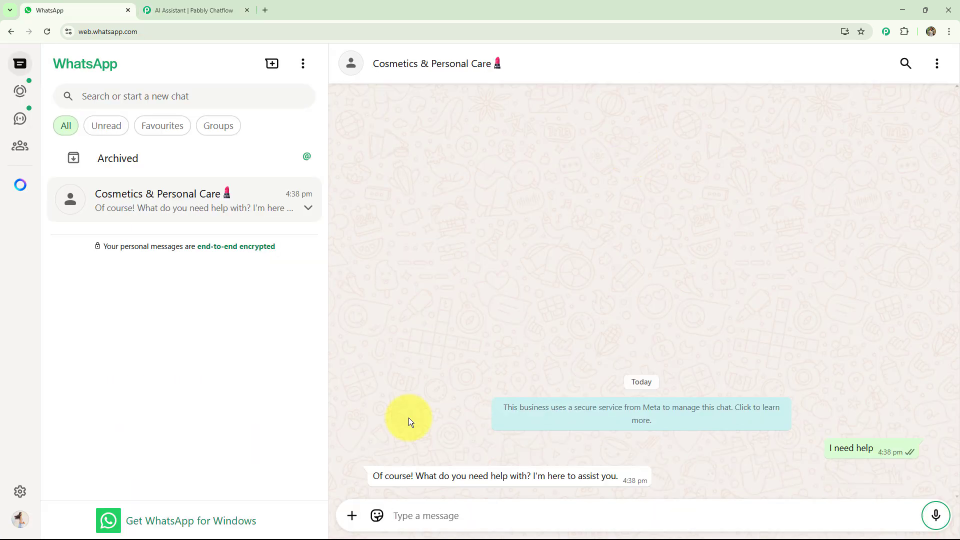